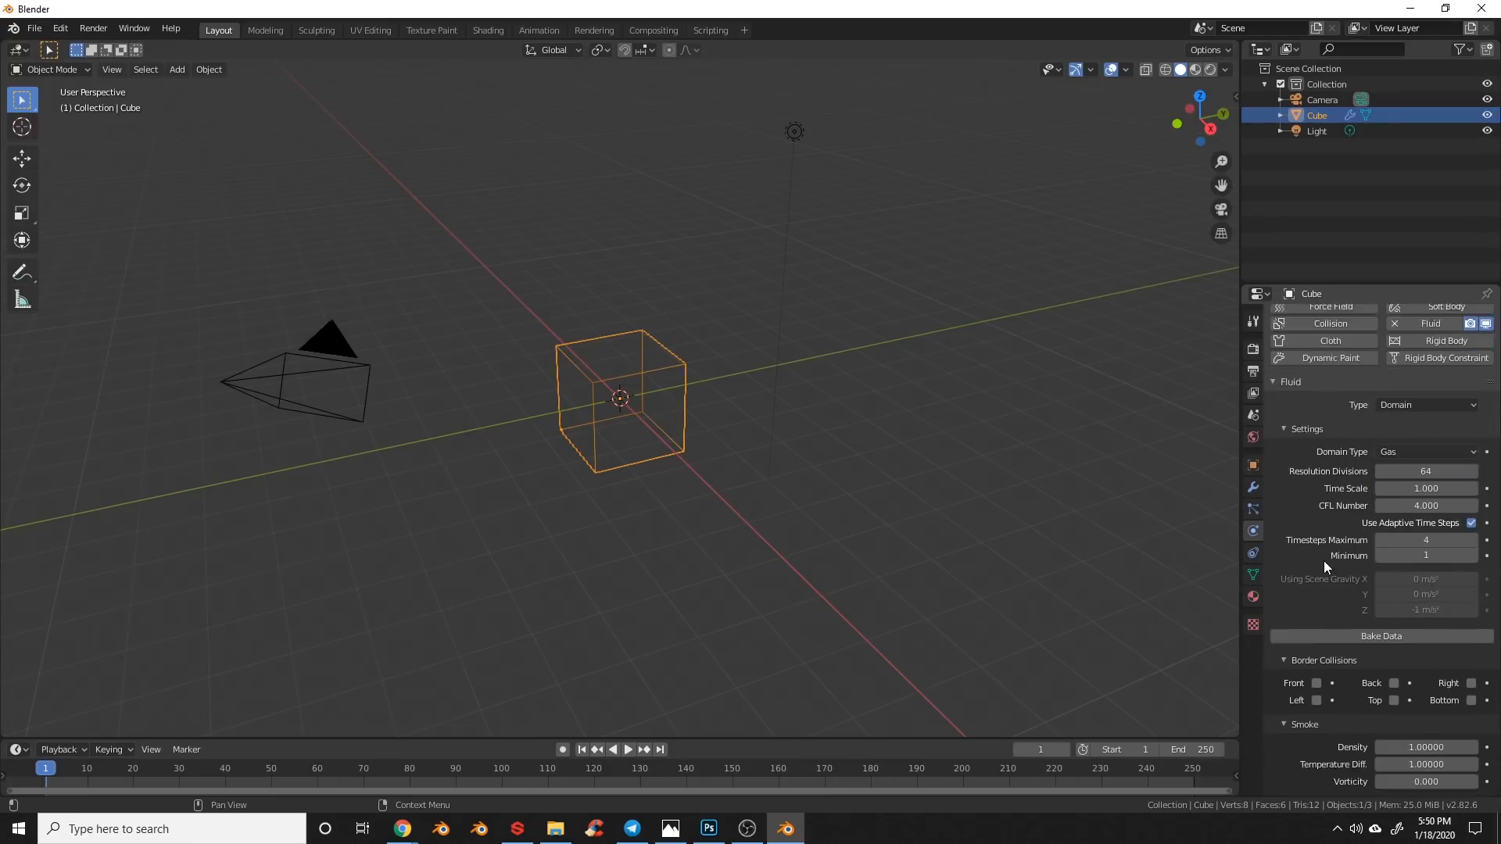
{"action": "scroll", "coordinate": [1324, 561], "scroll_direction": "down", "scroll_amount": 4}
{"action": "scroll", "coordinate": [1324, 562], "scroll_direction": "down", "scroll_amount": 2}
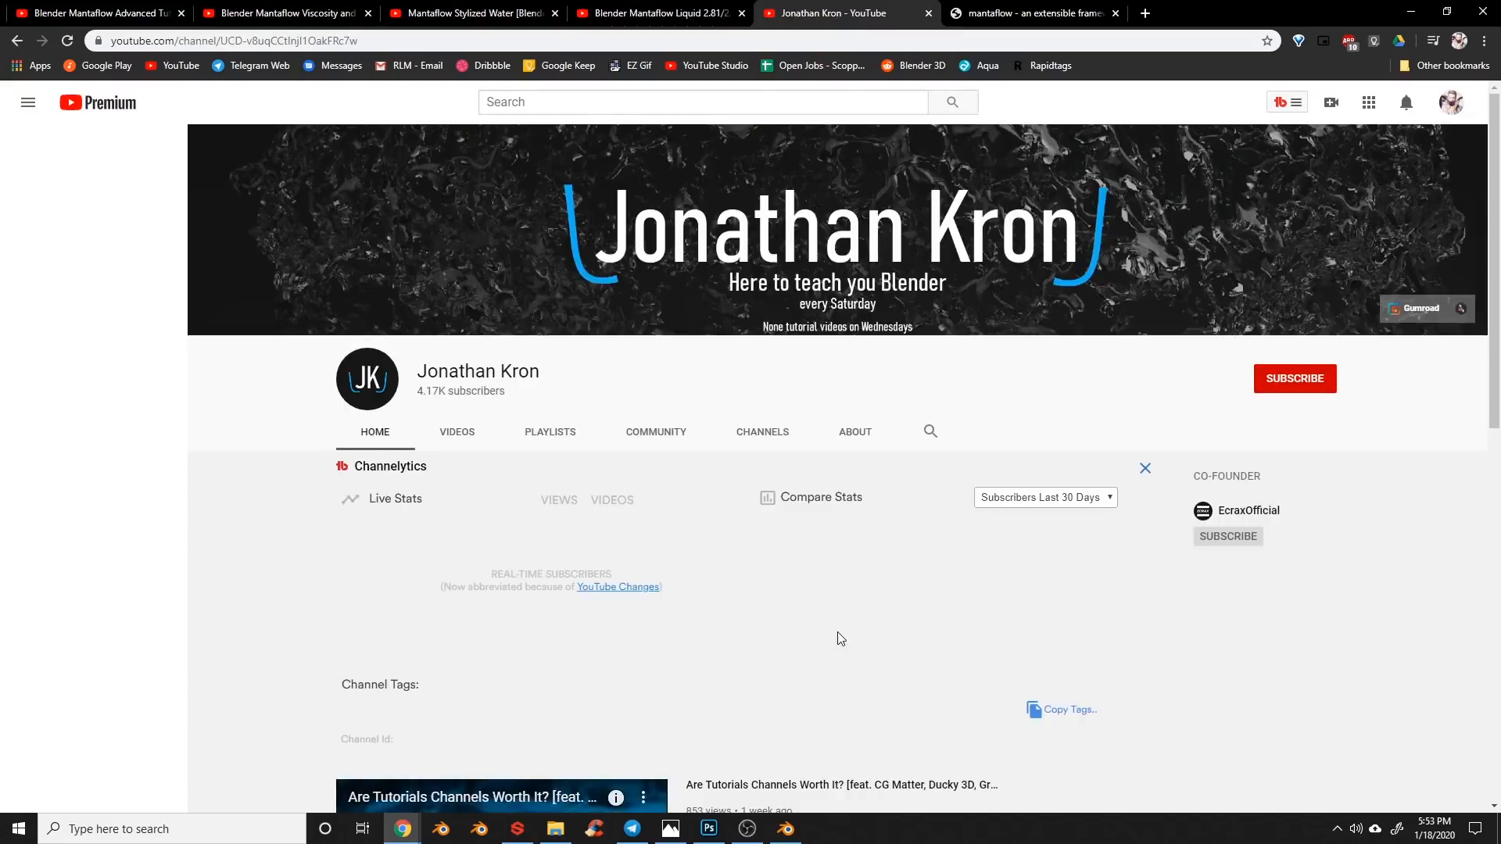
{"action": "scroll", "coordinate": [837, 632], "scroll_direction": "down", "scroll_amount": 4}
{"action": "scroll", "coordinate": [1155, 645], "scroll_direction": "down", "scroll_amount": 1}
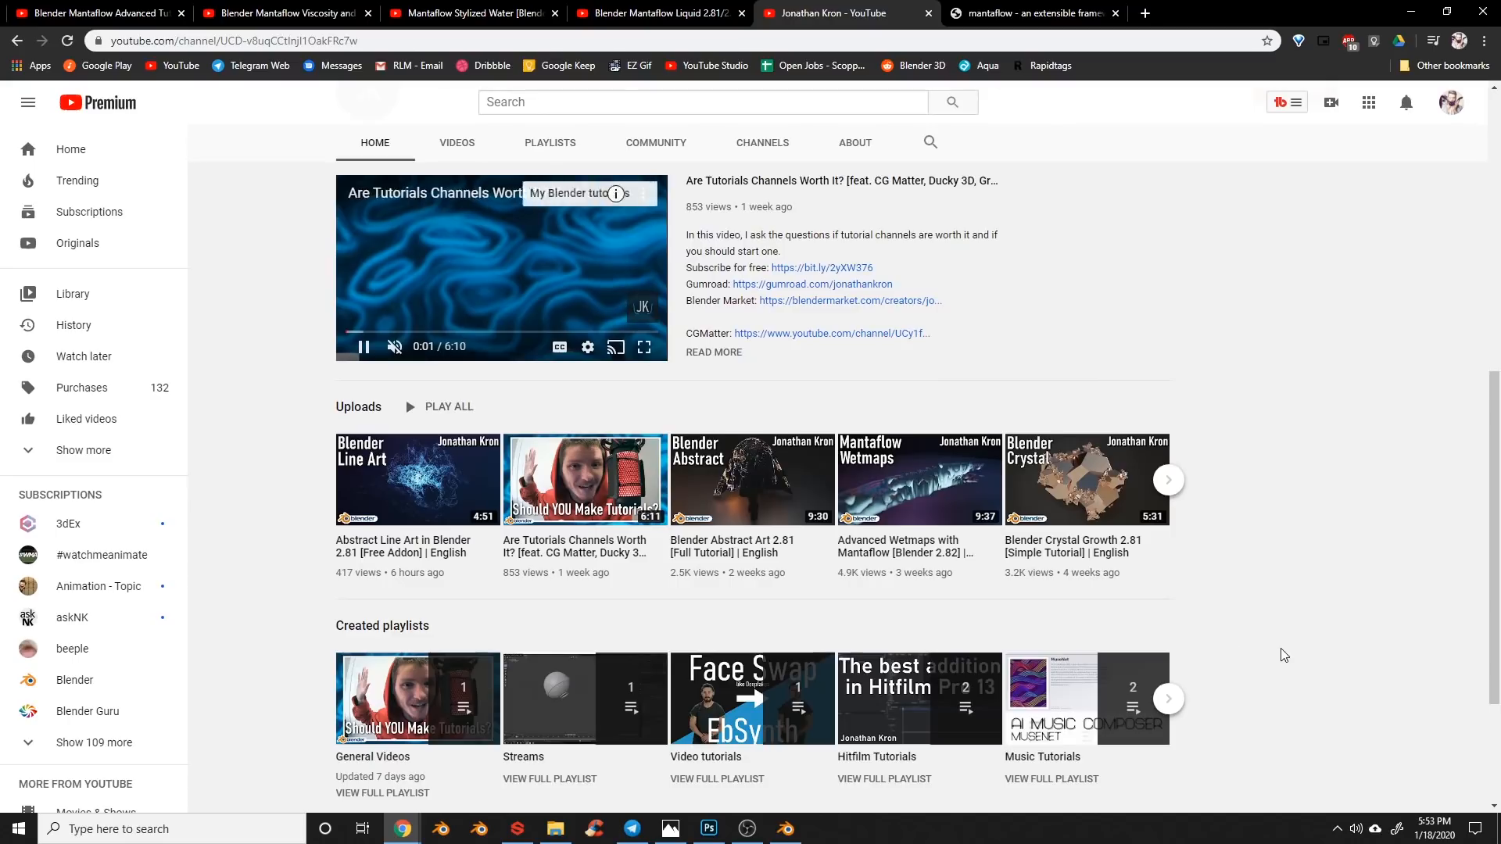
{"action": "scroll", "coordinate": [1283, 656], "scroll_direction": "down", "scroll_amount": 2}
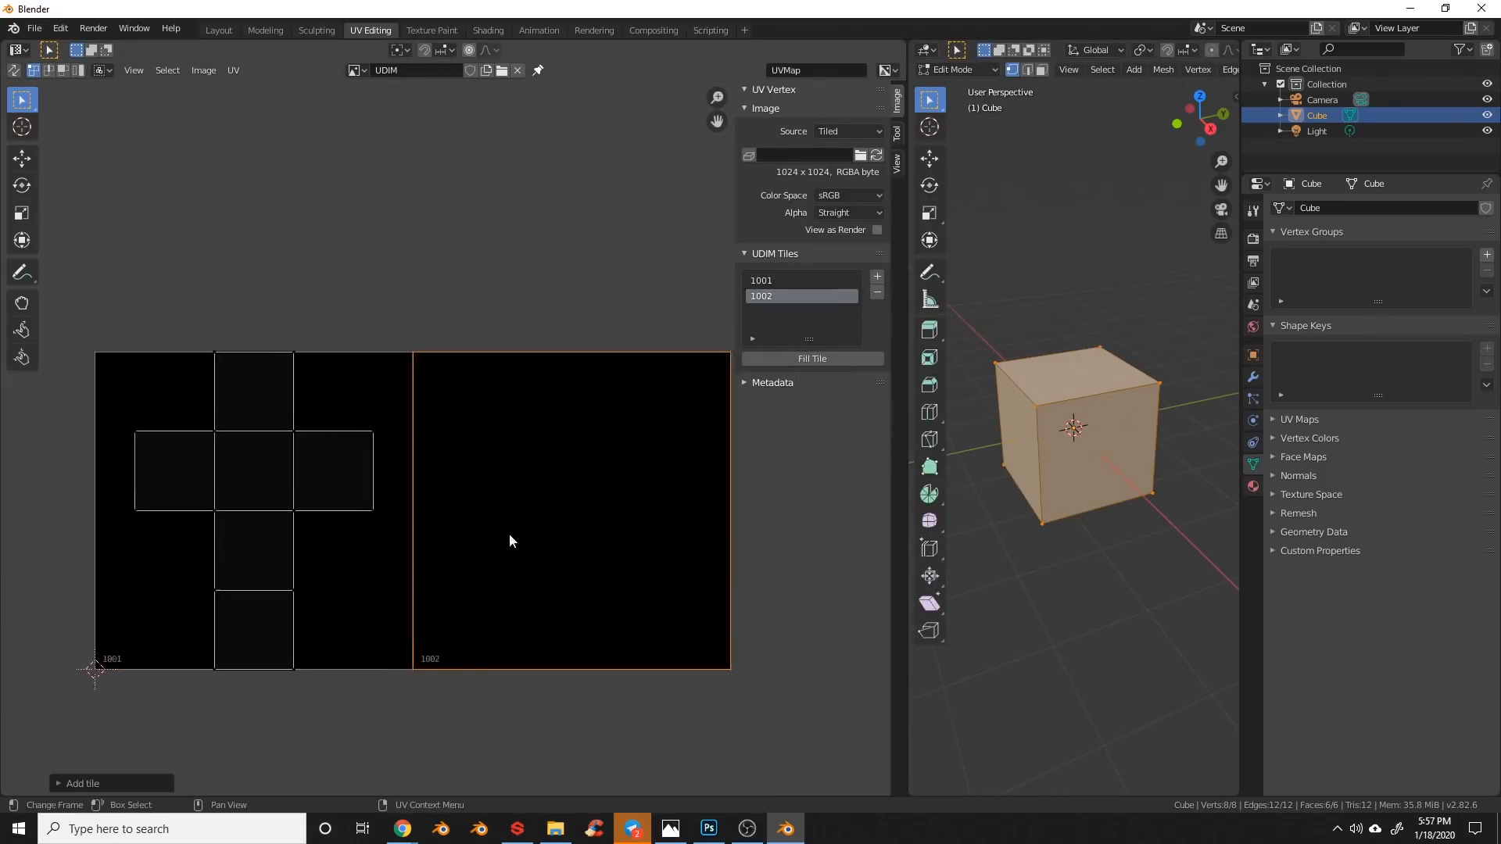
{"action": "scroll", "coordinate": [510, 541], "scroll_direction": "down", "scroll_amount": 3}
Step: Add UDIM tiles 1003 and 1004 to the tiled image
{"action": "left_click", "coordinate": [877, 277]}
{"action": "left_click", "coordinate": [876, 446]}
{"action": "left_click", "coordinate": [821, 358]}
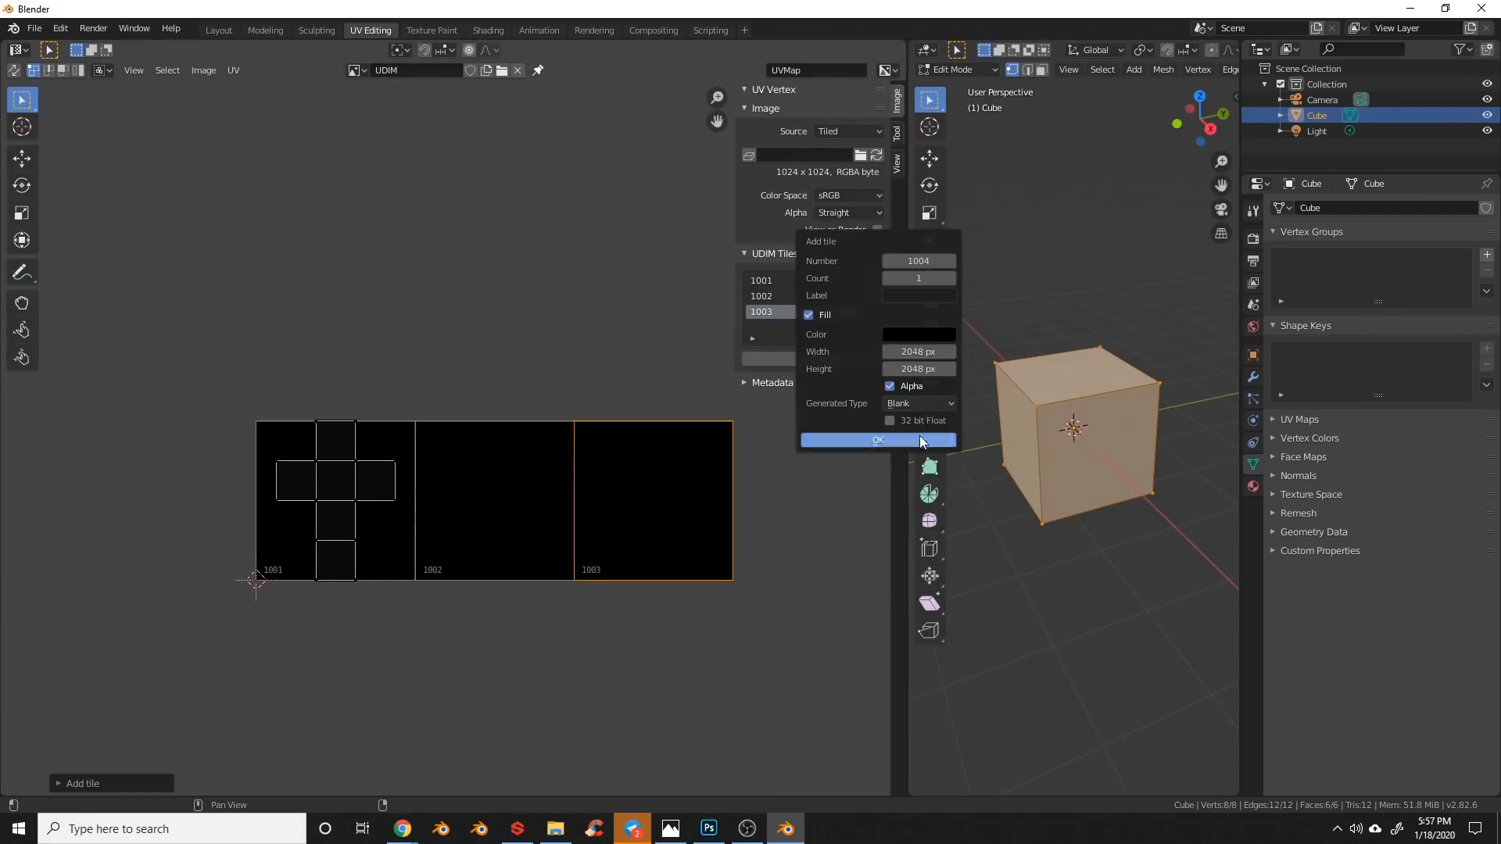
{"action": "left_click", "coordinate": [875, 447]}
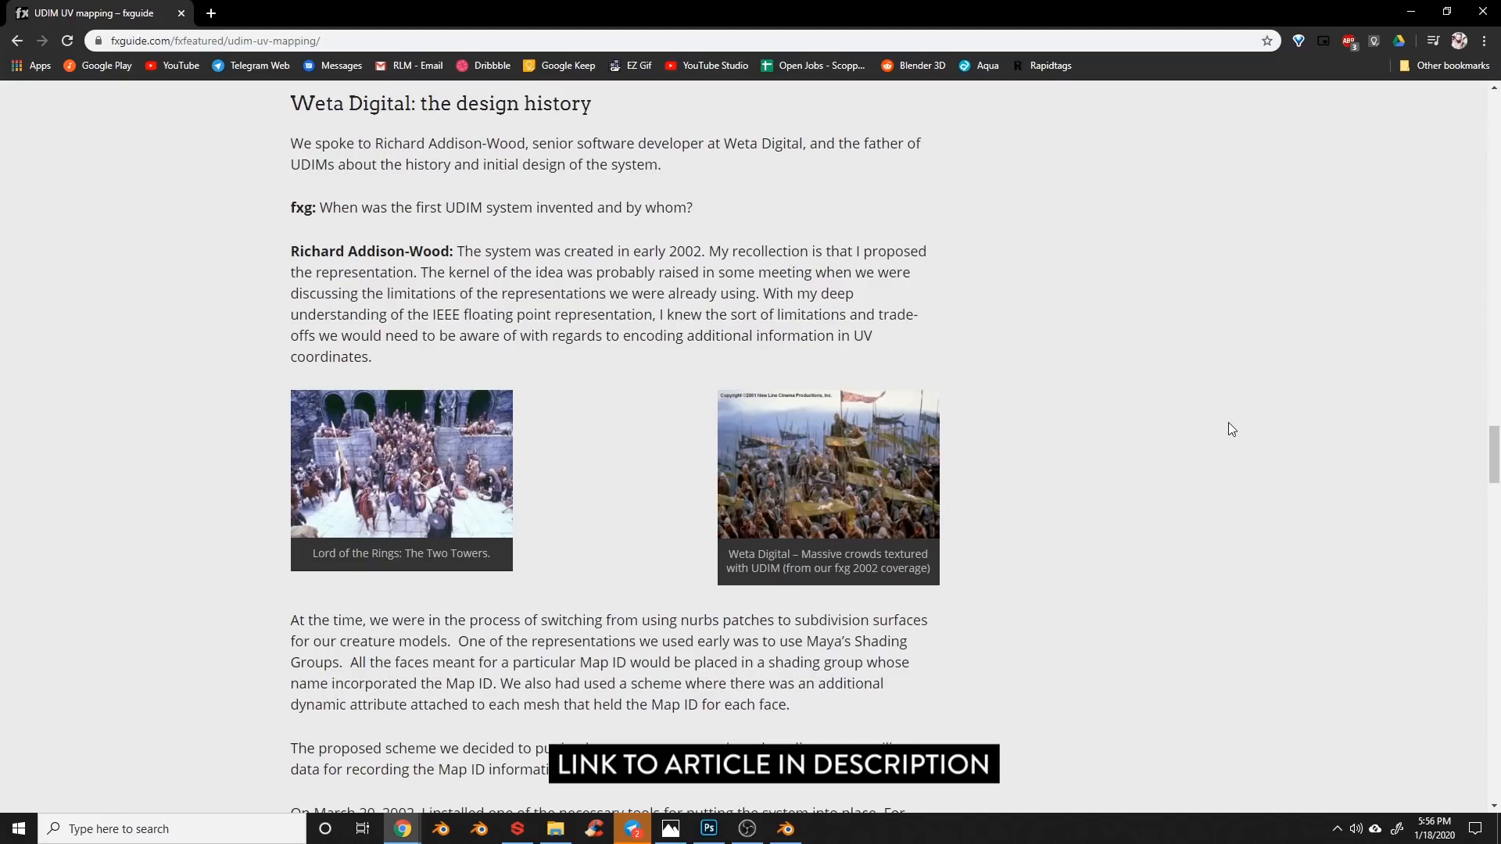
{"action": "scroll", "coordinate": [1230, 429], "scroll_direction": "down", "scroll_amount": 1}
{"action": "scroll", "coordinate": [1230, 429], "scroll_direction": "down", "scroll_amount": 1}
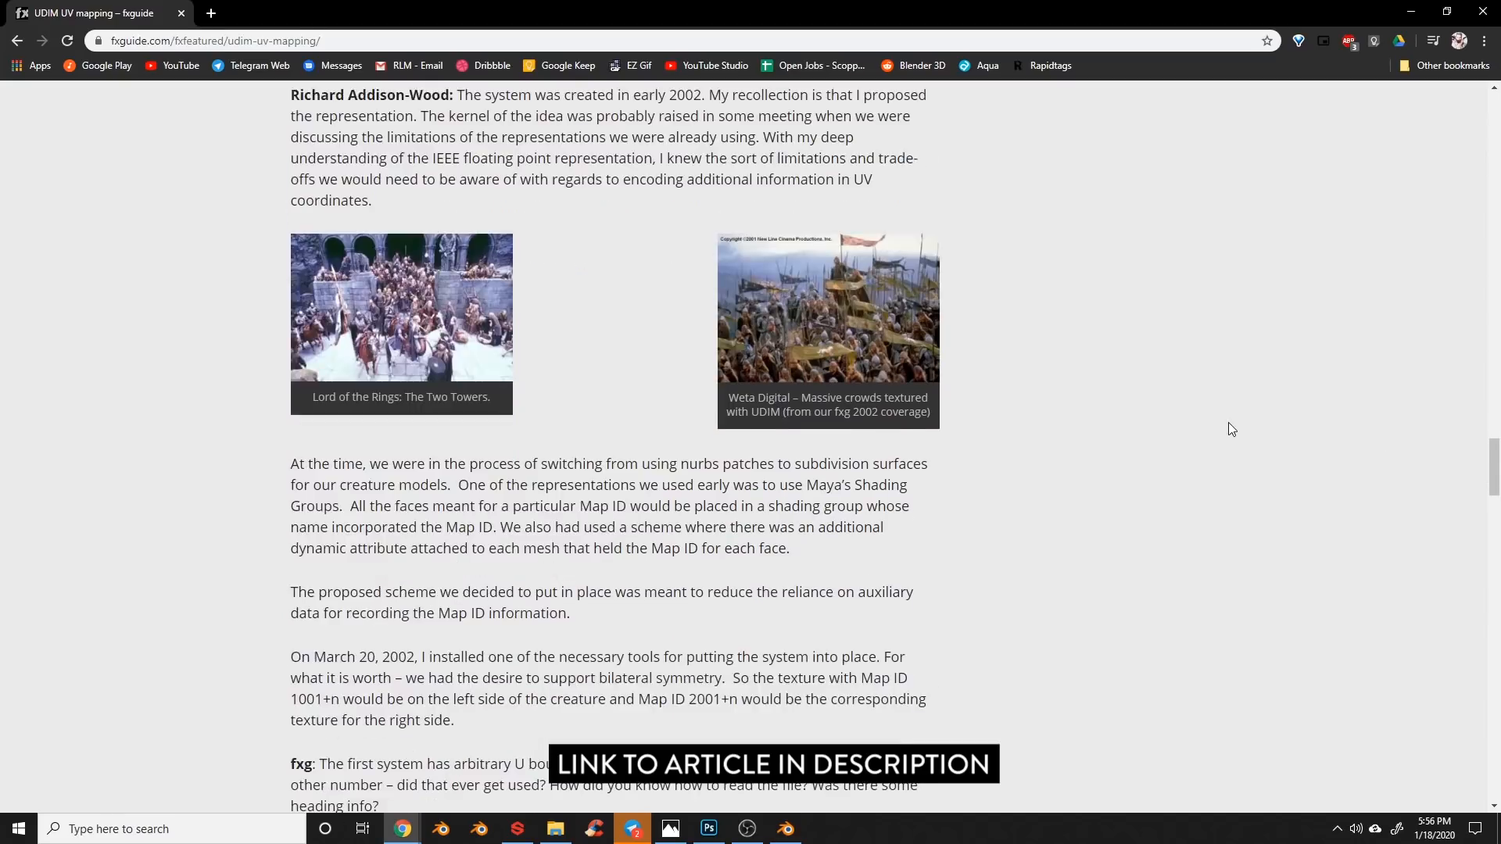
{"action": "scroll", "coordinate": [1230, 429], "scroll_direction": "down", "scroll_amount": 3}
{"action": "scroll", "coordinate": [1229, 429], "scroll_direction": "down", "scroll_amount": 4}
{"action": "scroll", "coordinate": [1229, 429], "scroll_direction": "down", "scroll_amount": 3}
{"action": "scroll", "coordinate": [1230, 429], "scroll_direction": "down", "scroll_amount": 4}
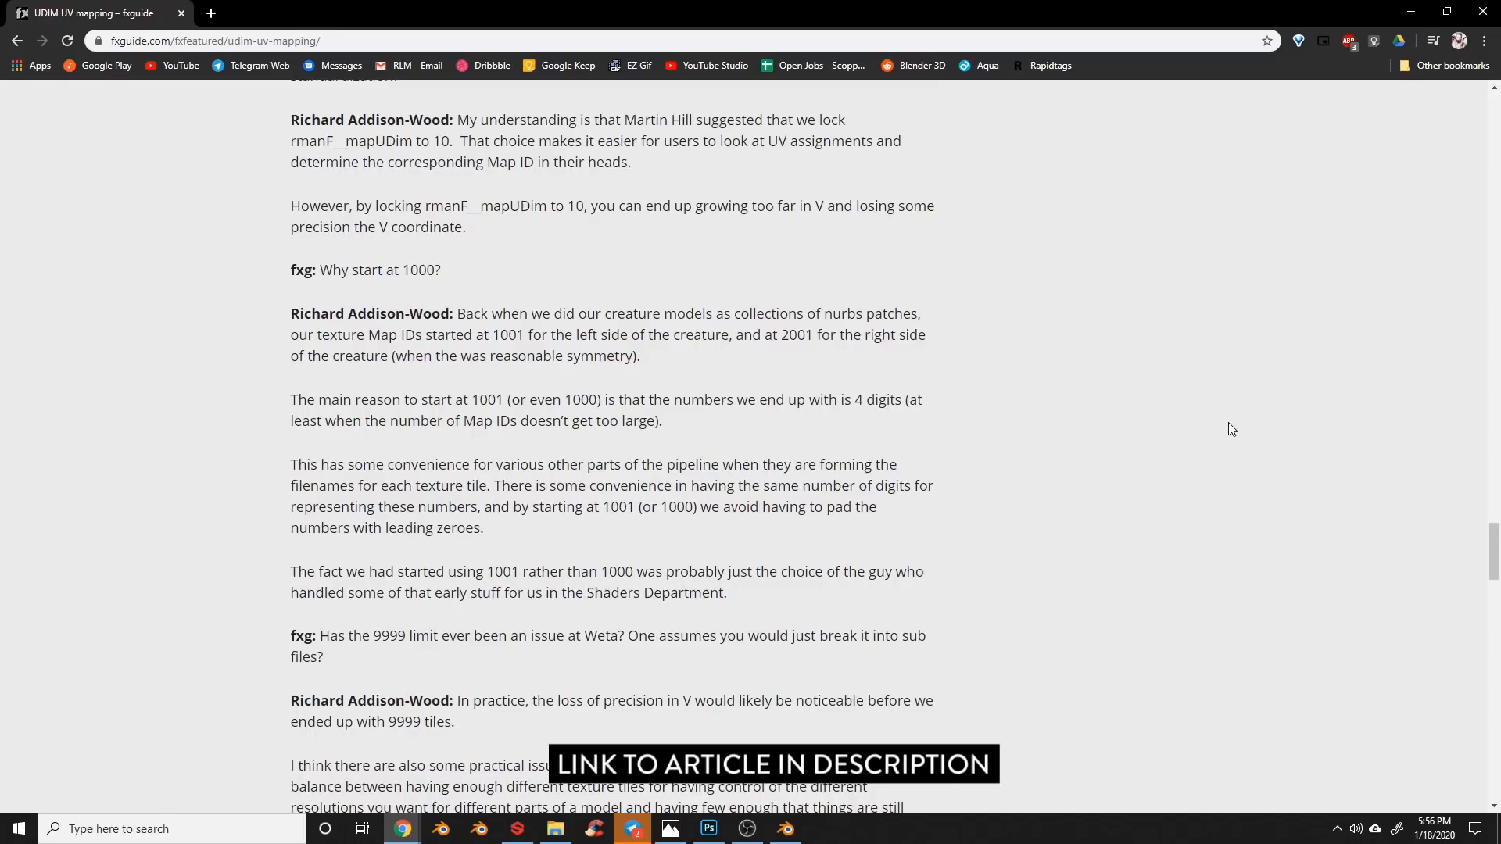
{"action": "scroll", "coordinate": [1228, 424], "scroll_direction": "down", "scroll_amount": 7}
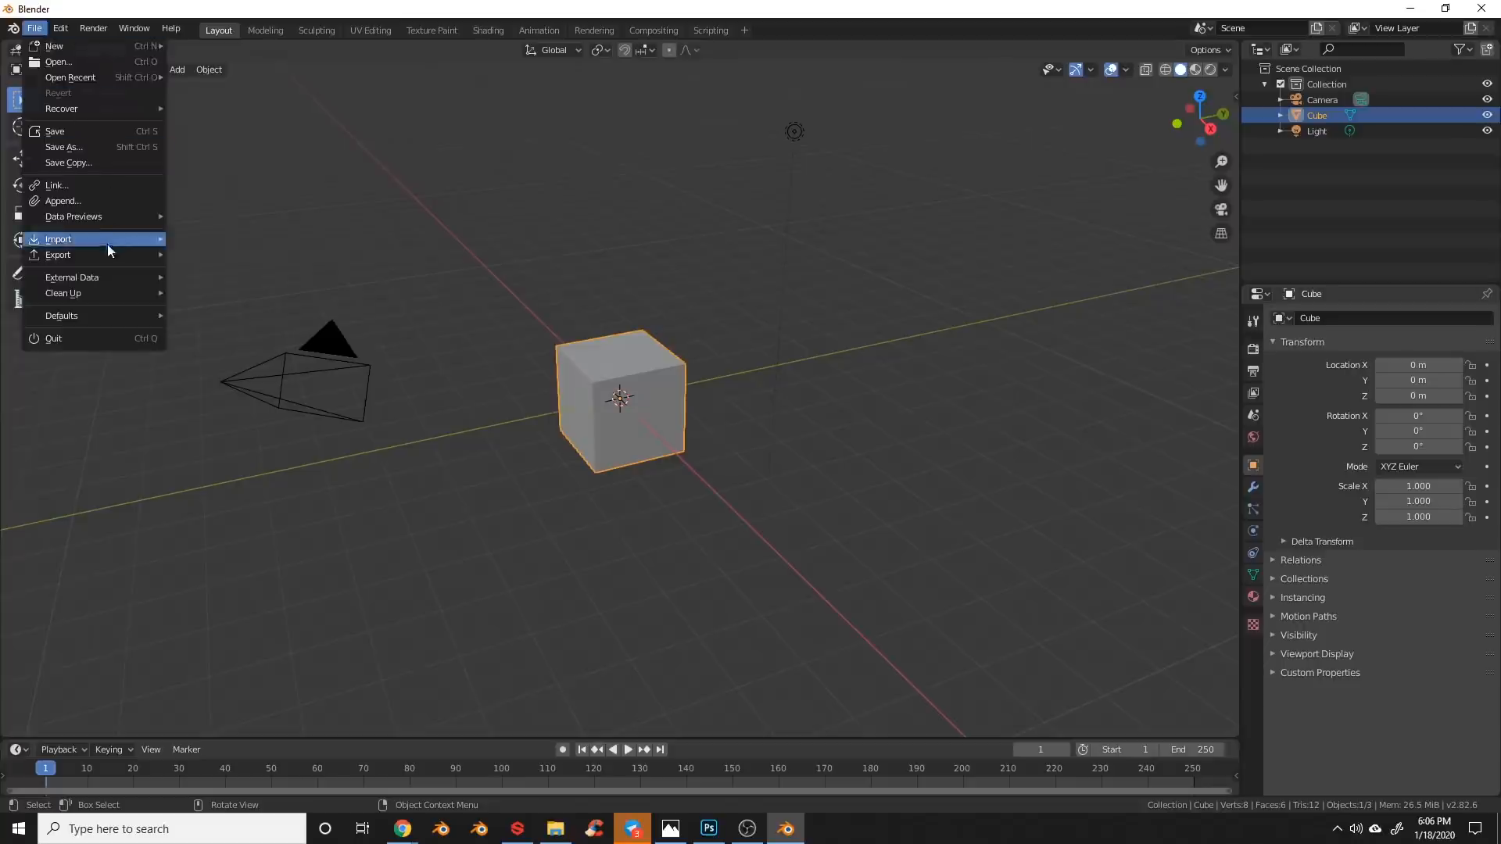
Step: Bring up the USD export dialog, then the Alembic export dialog
{"action": "left_click", "coordinate": [282, 285]}
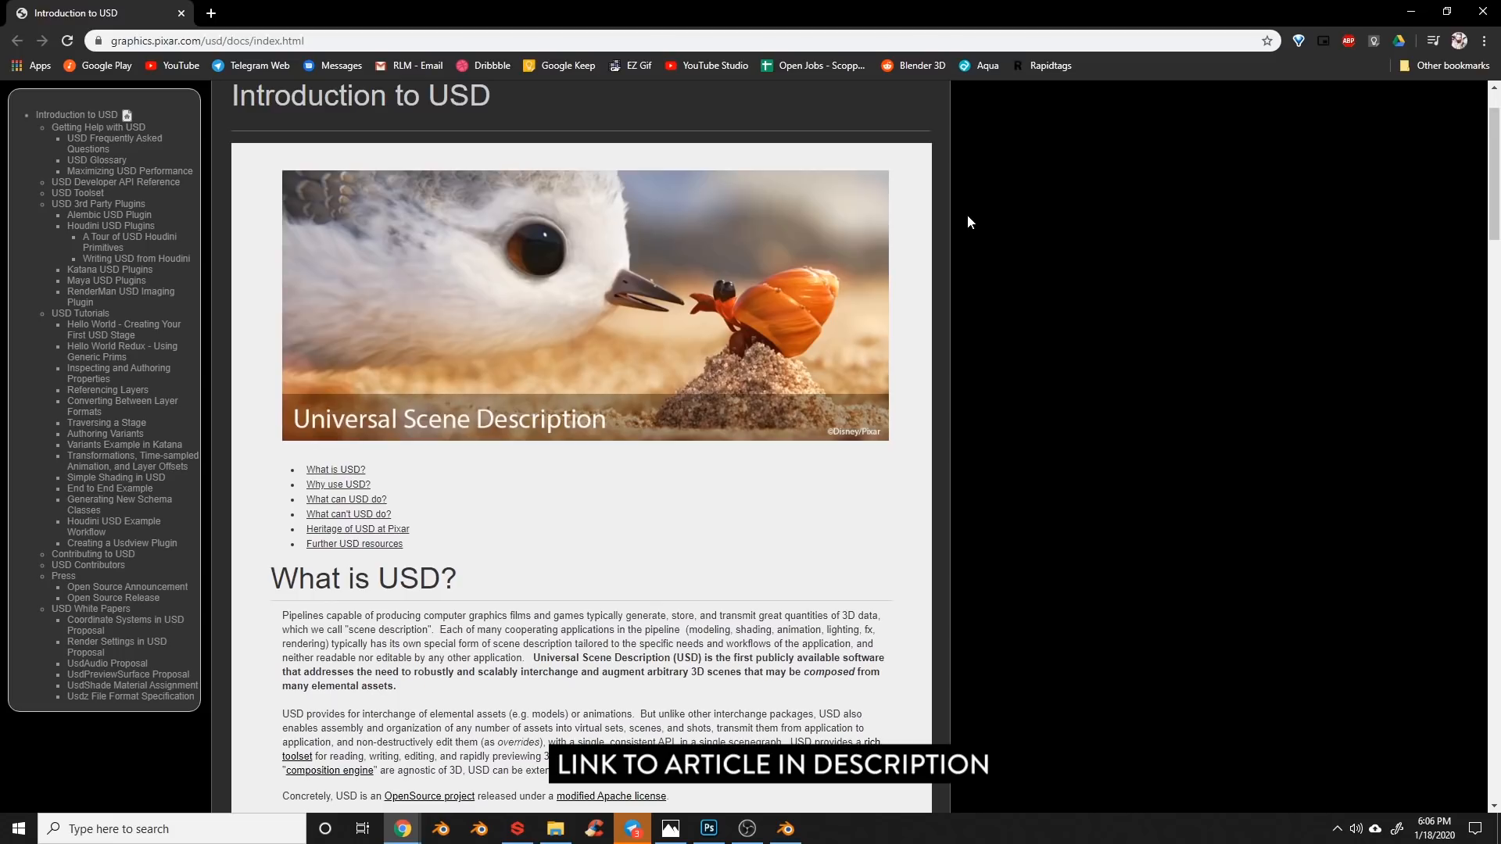
{"action": "scroll", "coordinate": [967, 214], "scroll_direction": "down", "scroll_amount": 1}
{"action": "scroll", "coordinate": [967, 215], "scroll_direction": "down", "scroll_amount": 1}
{"action": "scroll", "coordinate": [968, 221], "scroll_direction": "down", "scroll_amount": 1}
{"action": "scroll", "coordinate": [961, 222], "scroll_direction": "down", "scroll_amount": 1}
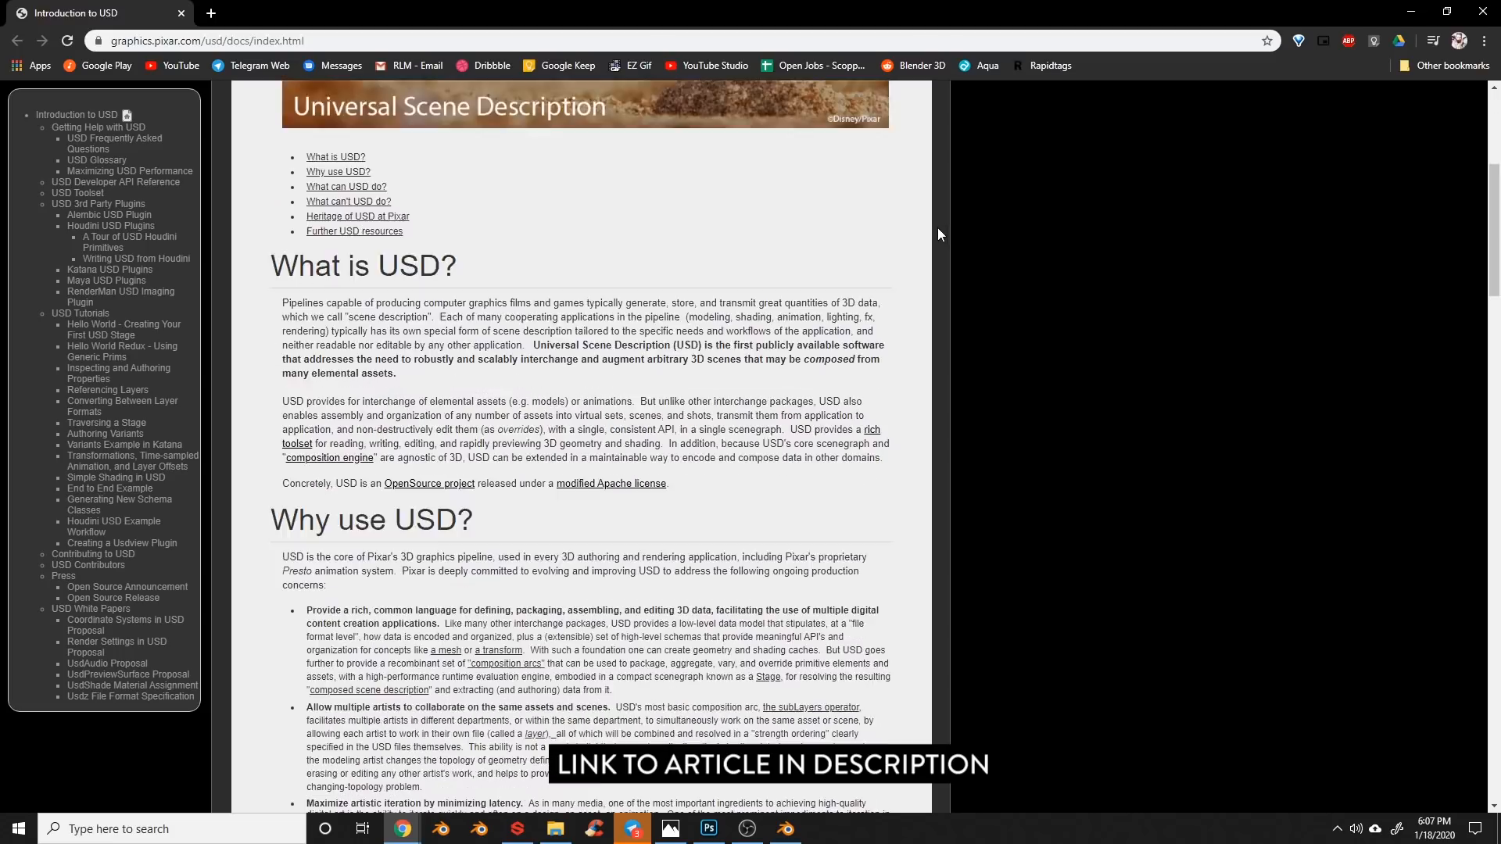
{"action": "scroll", "coordinate": [936, 235], "scroll_direction": "down", "scroll_amount": 1}
{"action": "scroll", "coordinate": [937, 231], "scroll_direction": "down", "scroll_amount": 2}
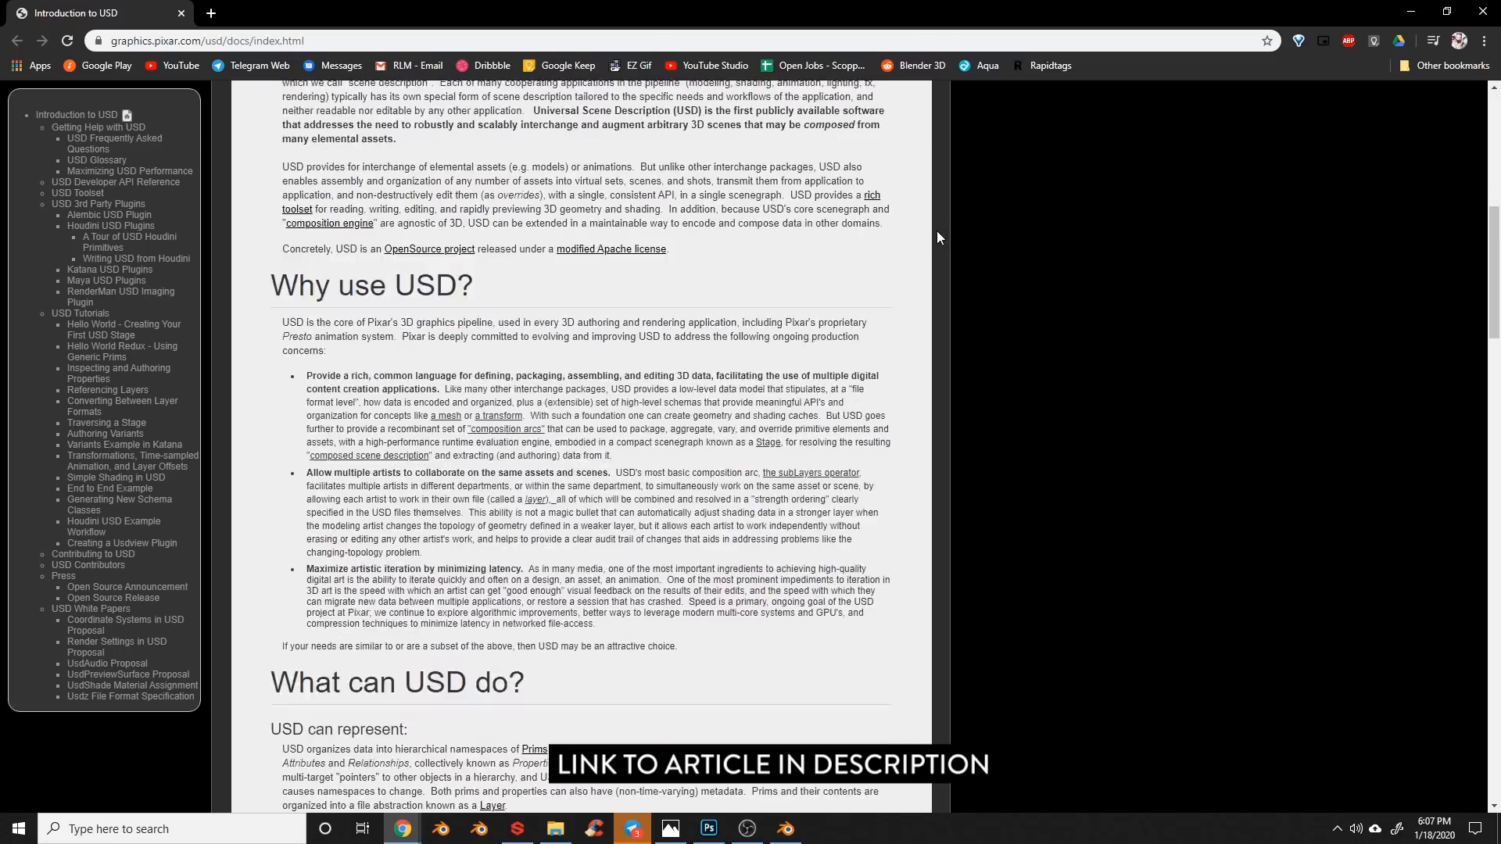
{"action": "mouse_move", "coordinate": [58, 255]}
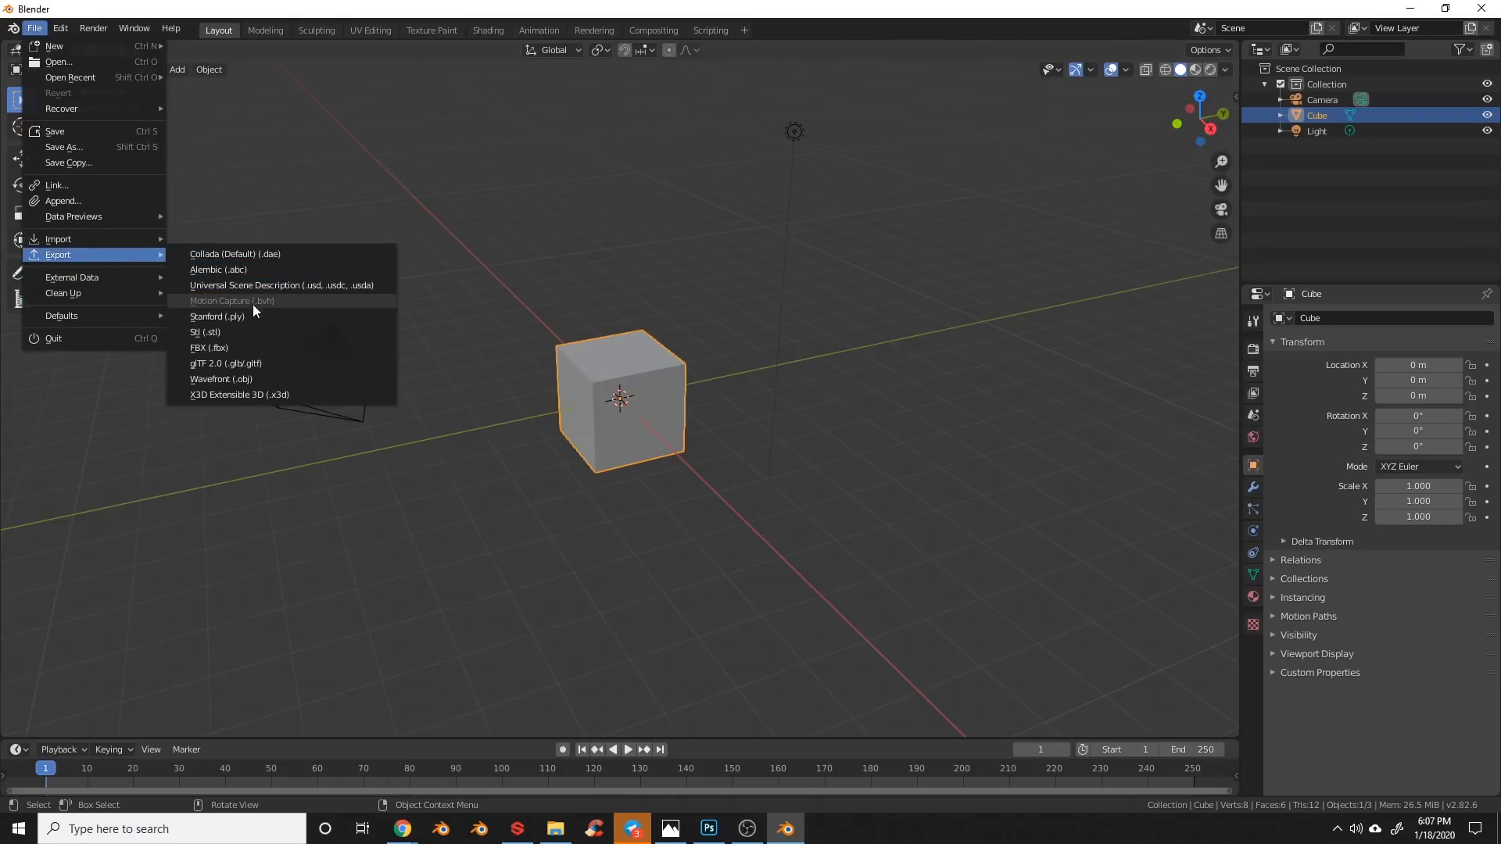
{"action": "left_click", "coordinate": [264, 269]}
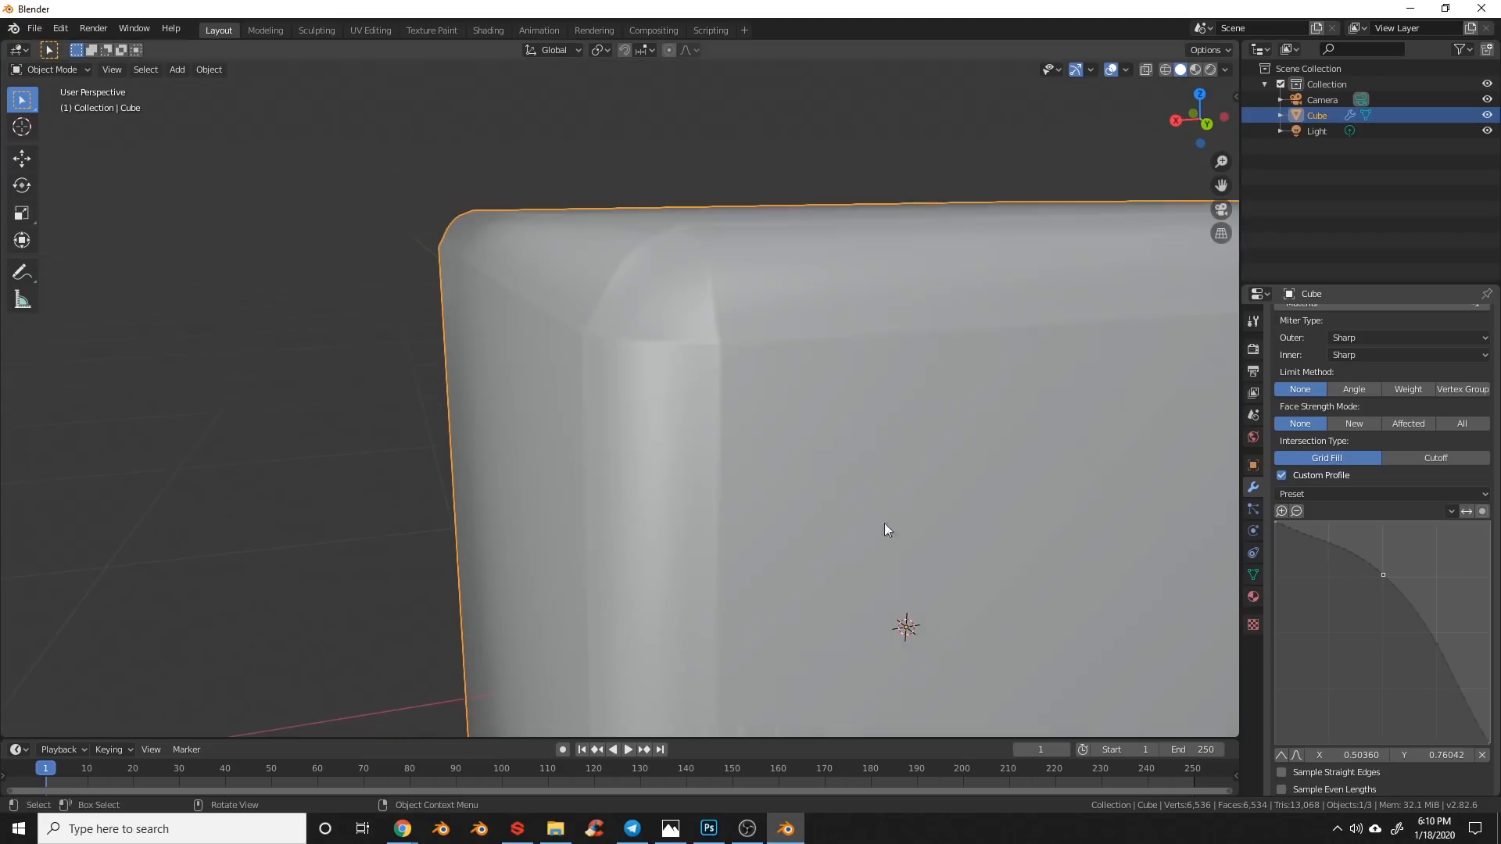
Step: Reshape the cube's custom bevel profile curve into a moulding shape
{"action": "left_click_drag", "start_coordinate": [1370, 652], "coordinate": [1338, 669]}
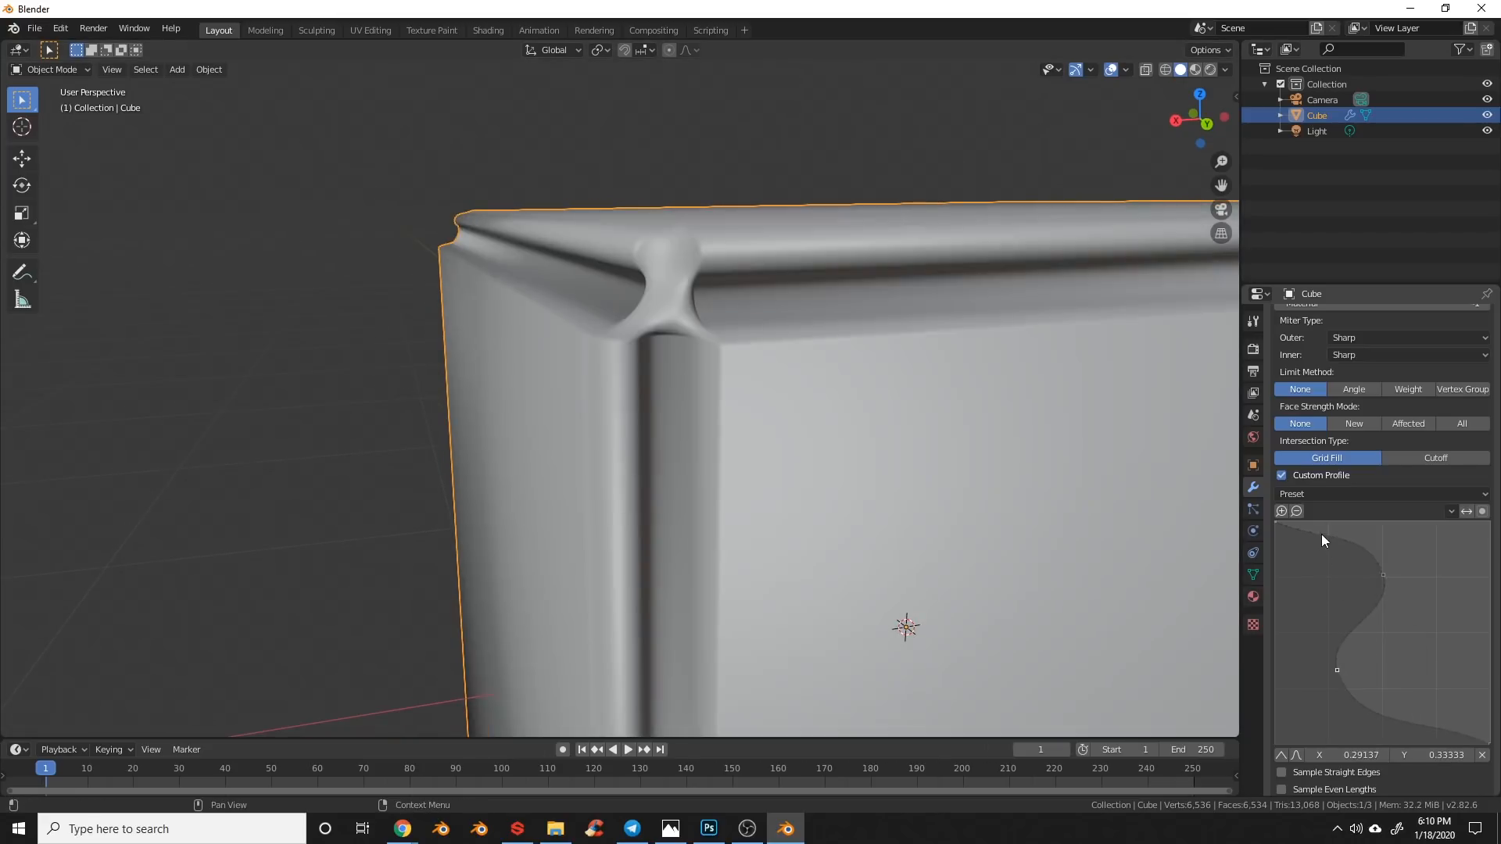
{"action": "left_click_drag", "start_coordinate": [1306, 563], "coordinate": [1306, 565]}
{"action": "left_click_drag", "start_coordinate": [1426, 733], "coordinate": [1444, 657]}
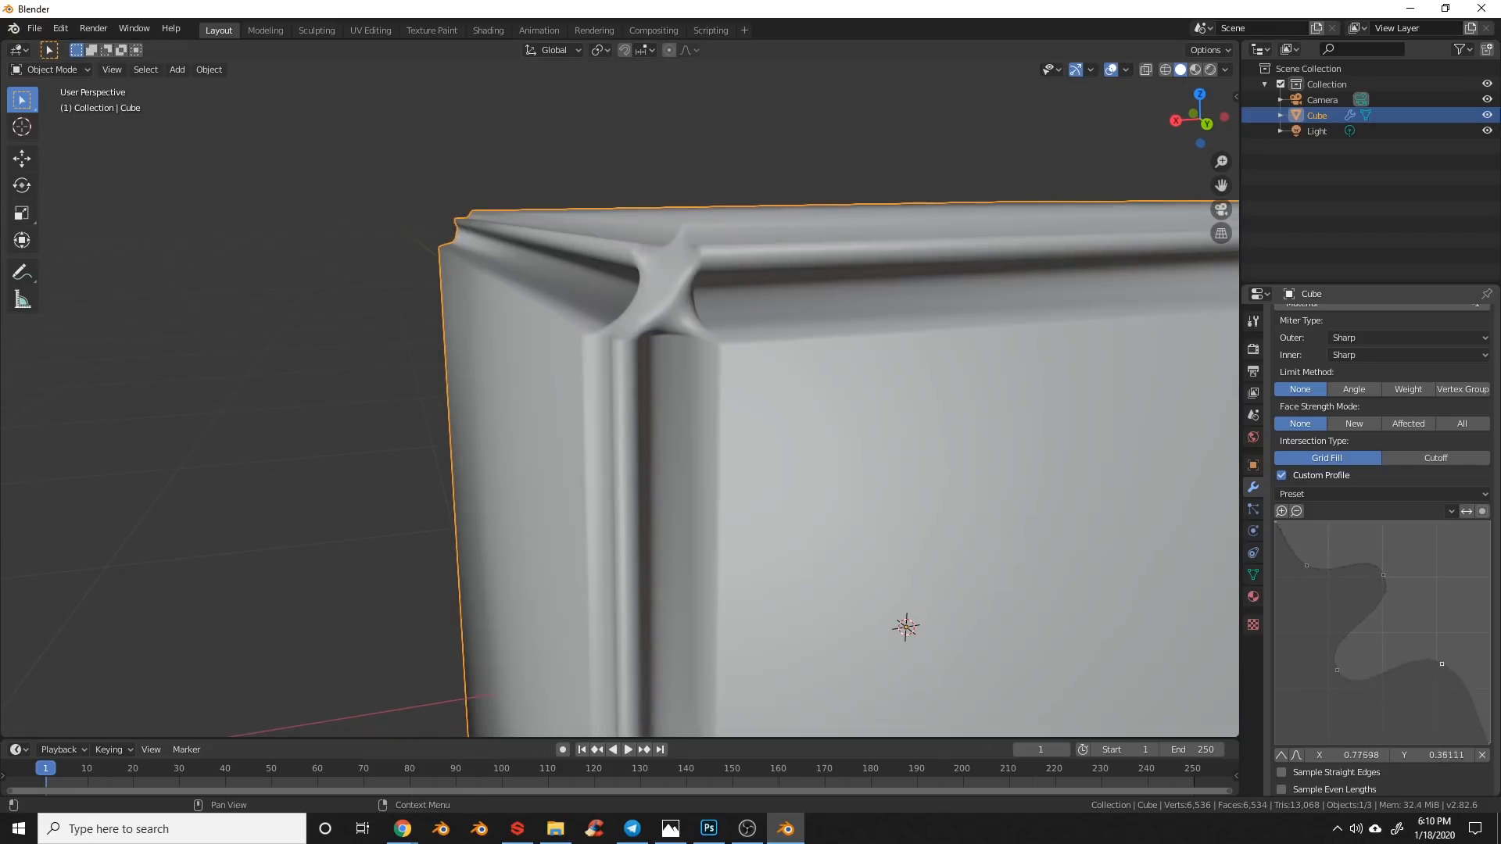
{"action": "mouse_move", "coordinate": [755, 362]}
{"action": "middle_mouse_down"}
{"action": "mouse_move", "coordinate": [728, 374]}
{"action": "mouse_move", "coordinate": [778, 390]}
{"action": "mouse_move", "coordinate": [745, 367]}
{"action": "middle_mouse_up"}
Step: Toggle the bevel corner intersections between grid fill and cutoff, ending on cutoff
{"action": "left_click", "coordinate": [1432, 456]}
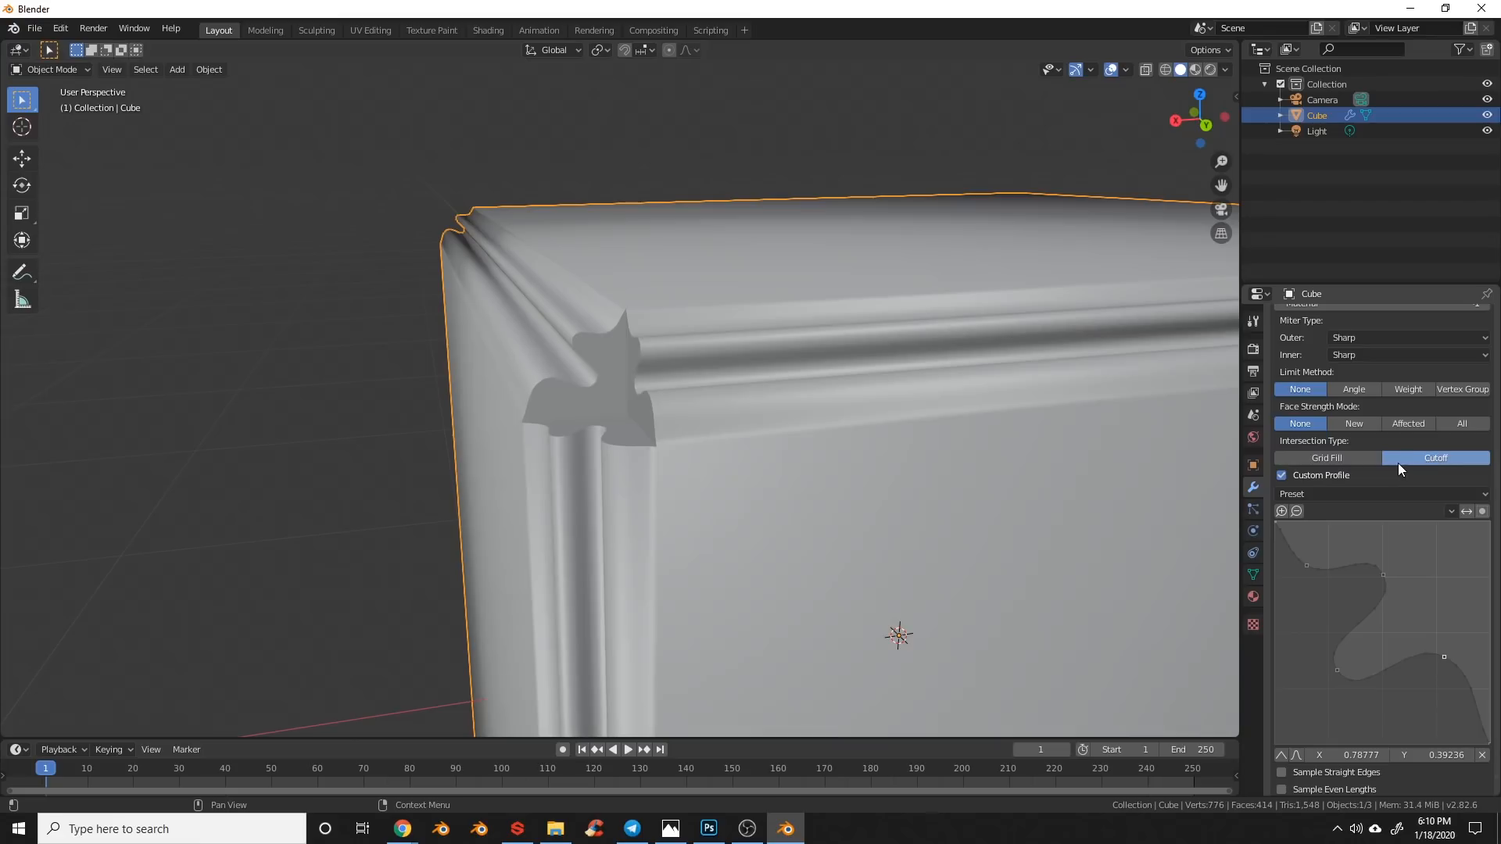
{"action": "left_click", "coordinate": [1360, 458]}
{"action": "left_click", "coordinate": [1425, 459]}
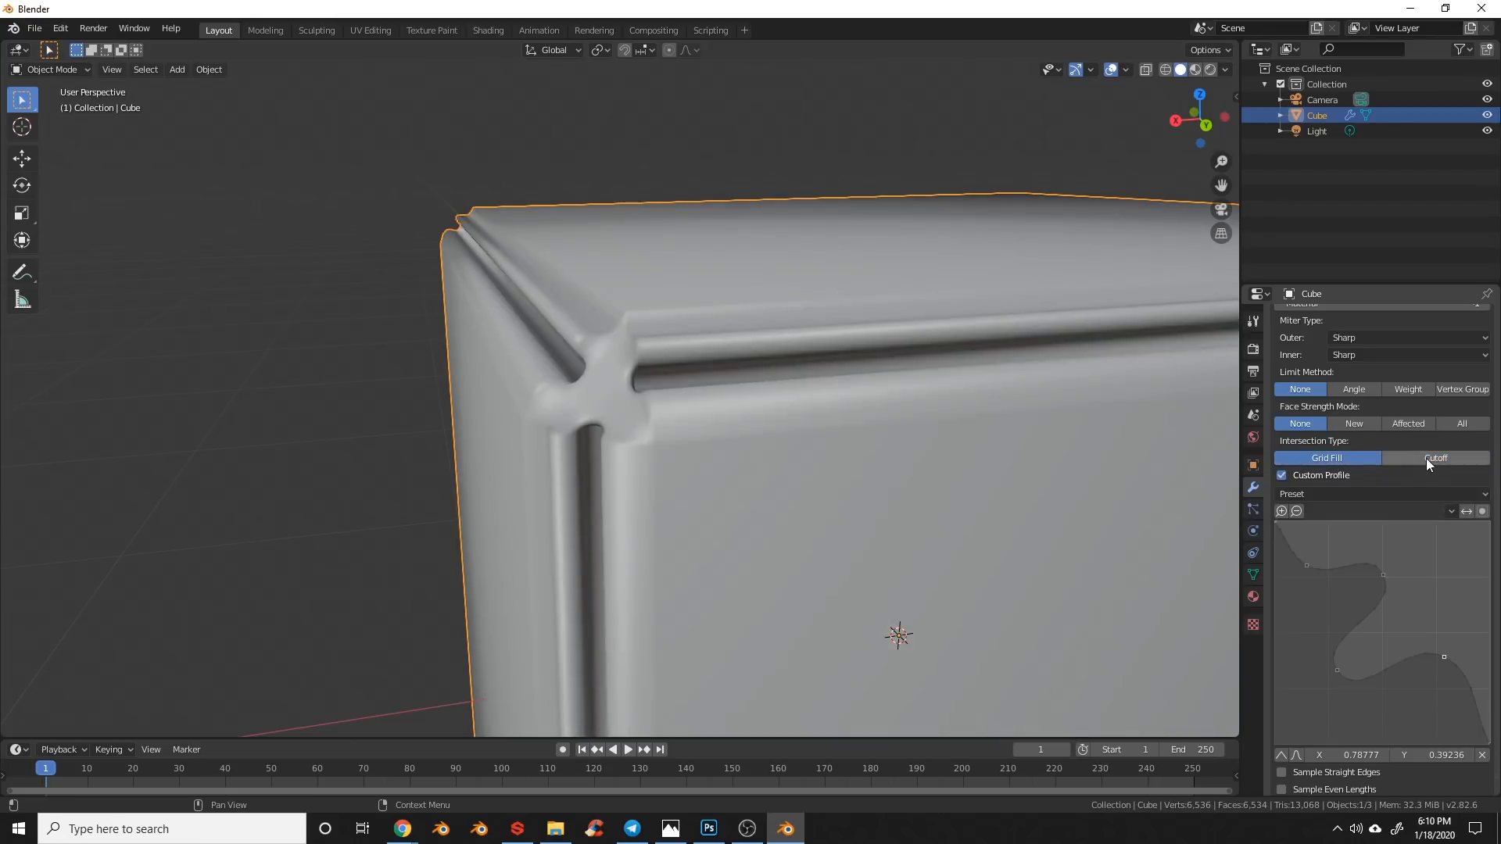
{"action": "left_click", "coordinate": [1351, 458]}
{"action": "left_click", "coordinate": [1429, 455]}
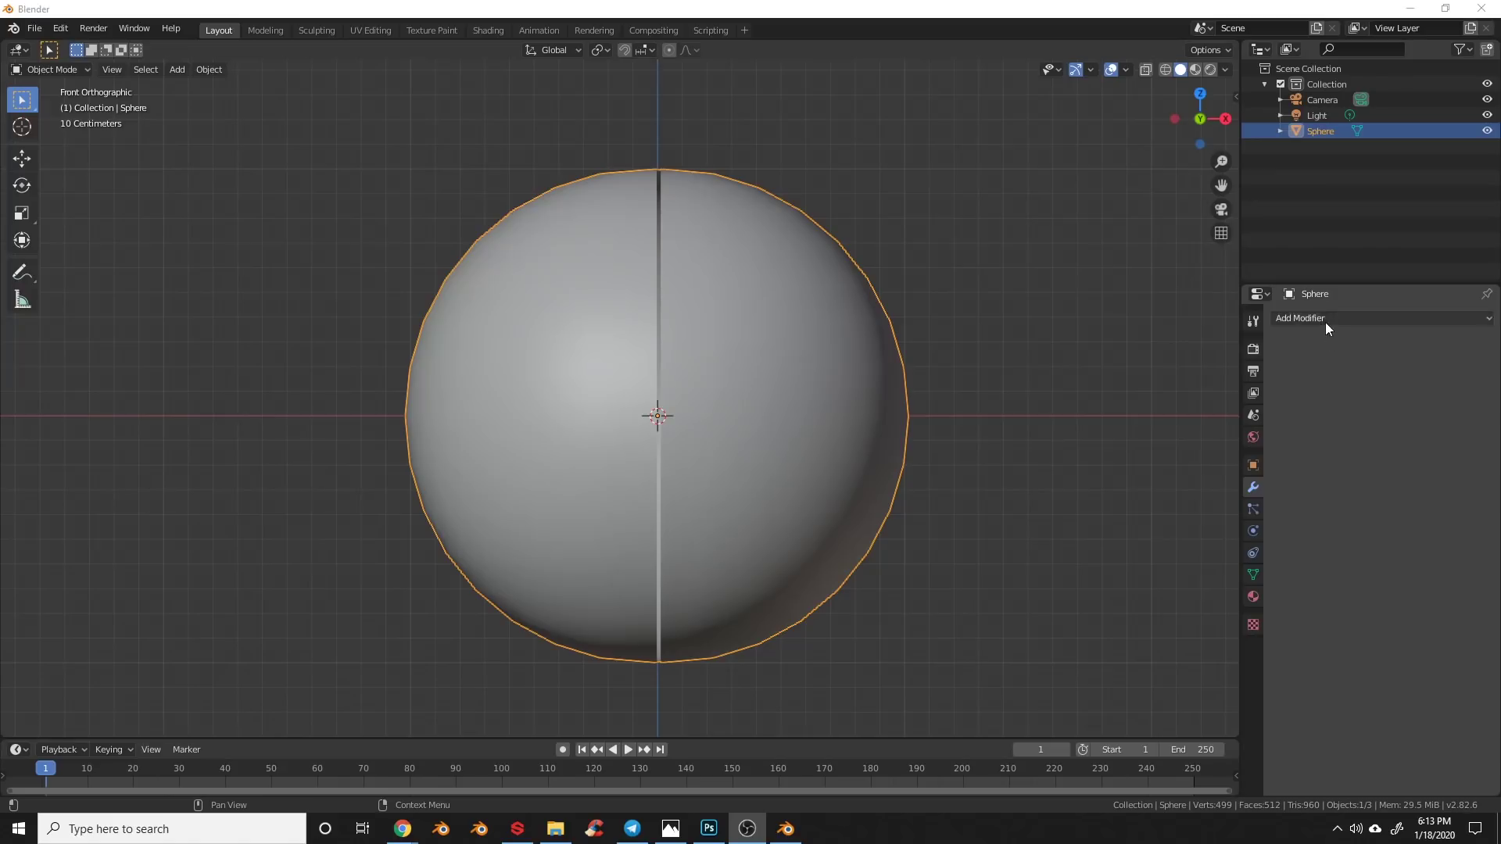
Step: Add a Weld modifier to the sphere and enable Developer Extras with experimental settings shown
{"action": "left_click", "coordinate": [1325, 321]}
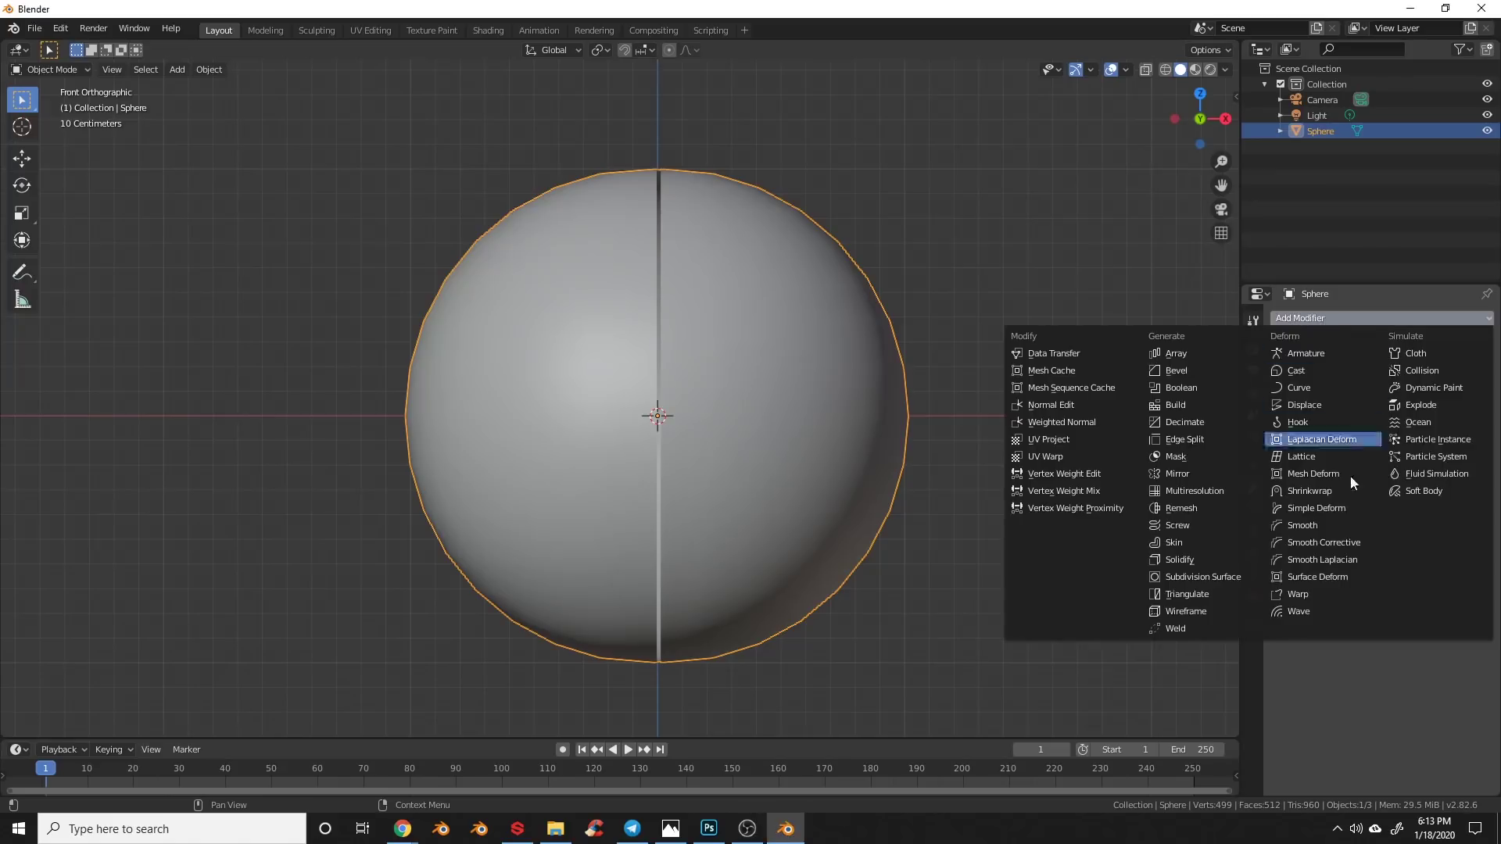
{"action": "left_click", "coordinate": [1216, 629]}
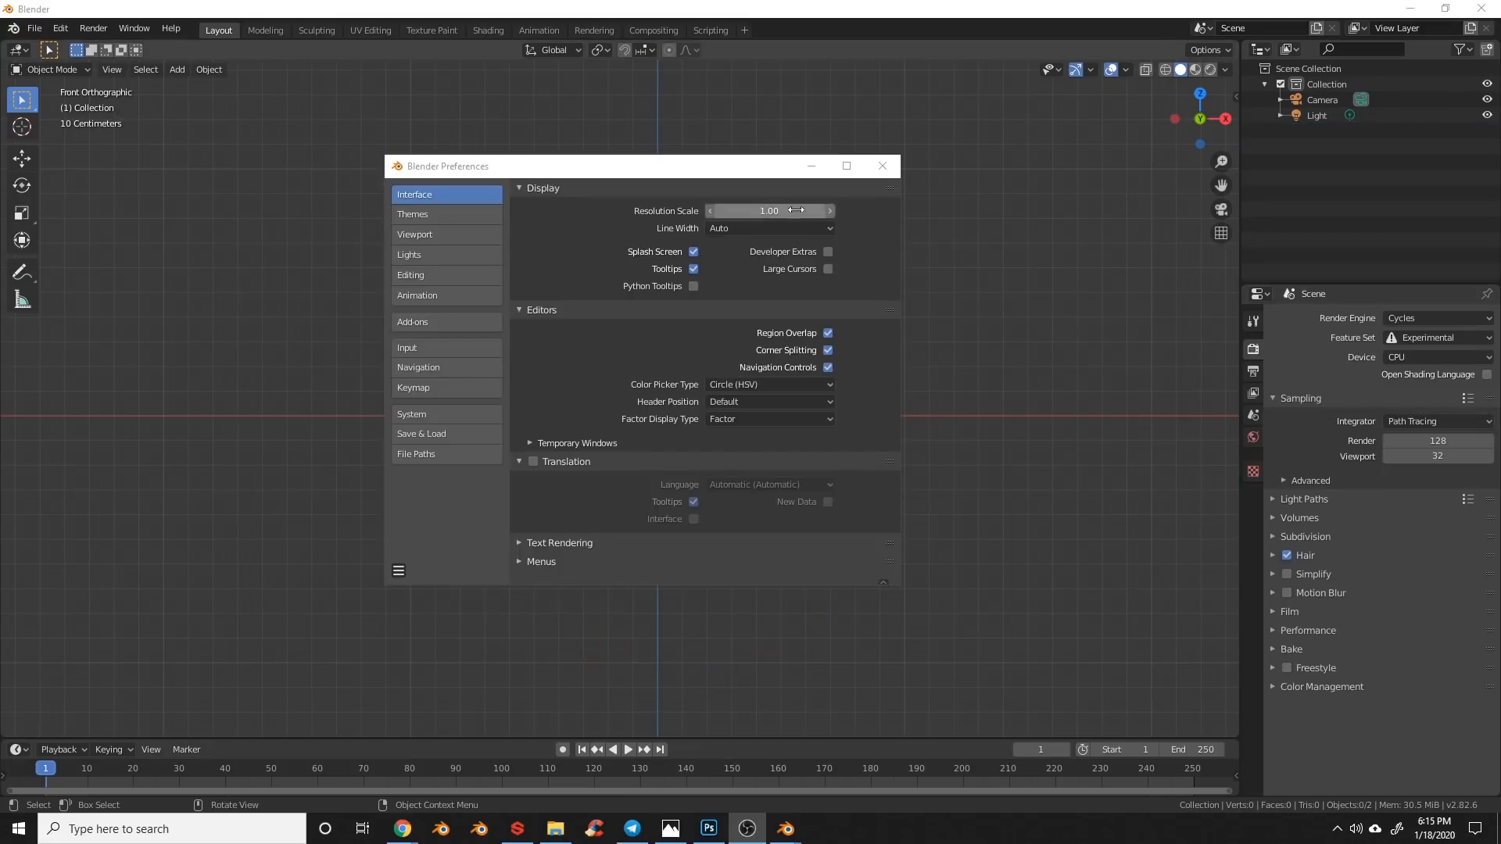
{"action": "left_click", "coordinate": [828, 250]}
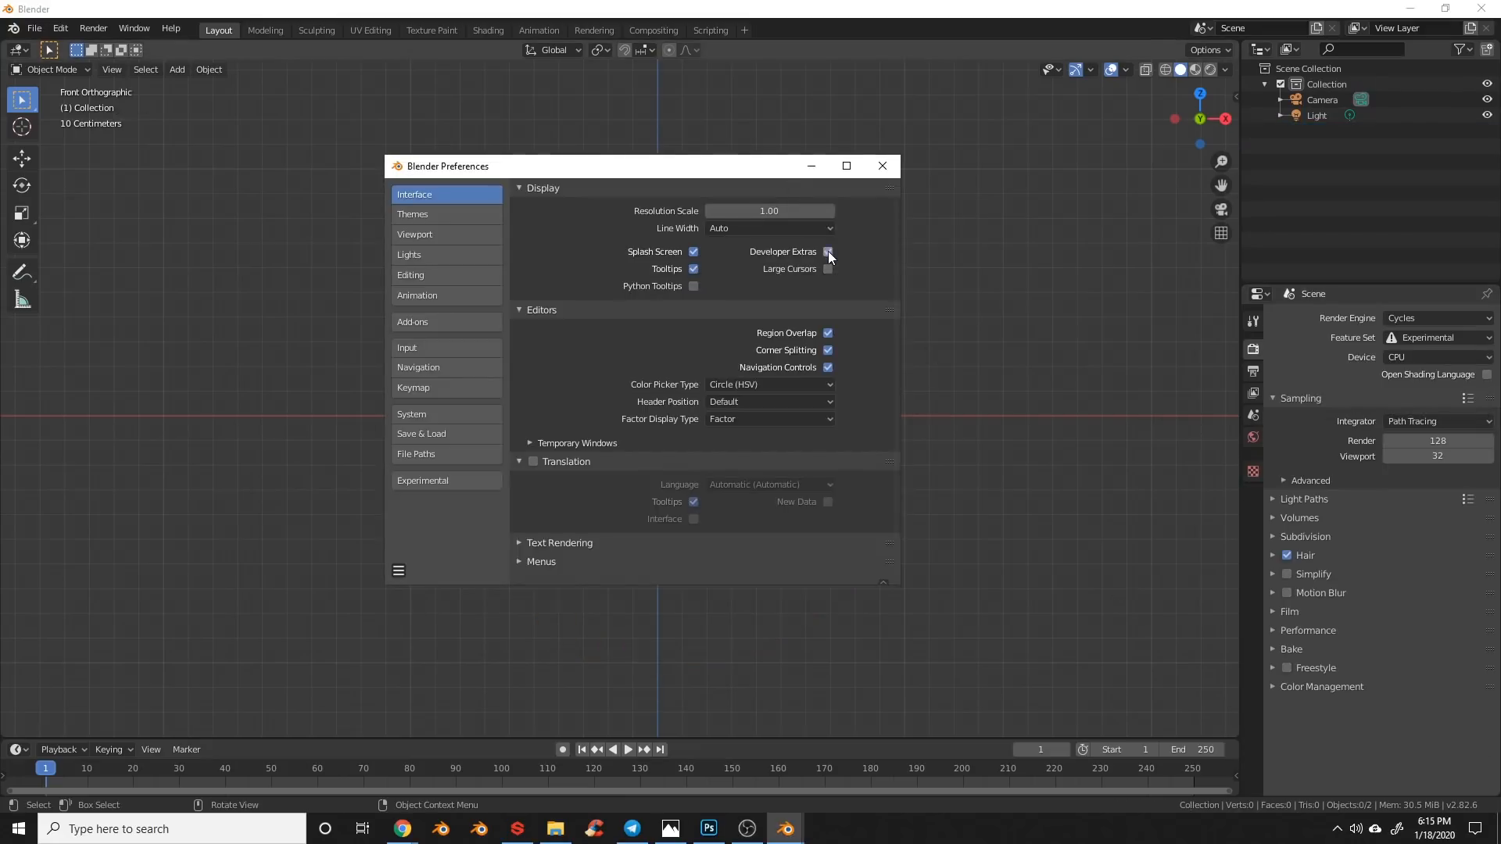
{"action": "left_click", "coordinate": [462, 475]}
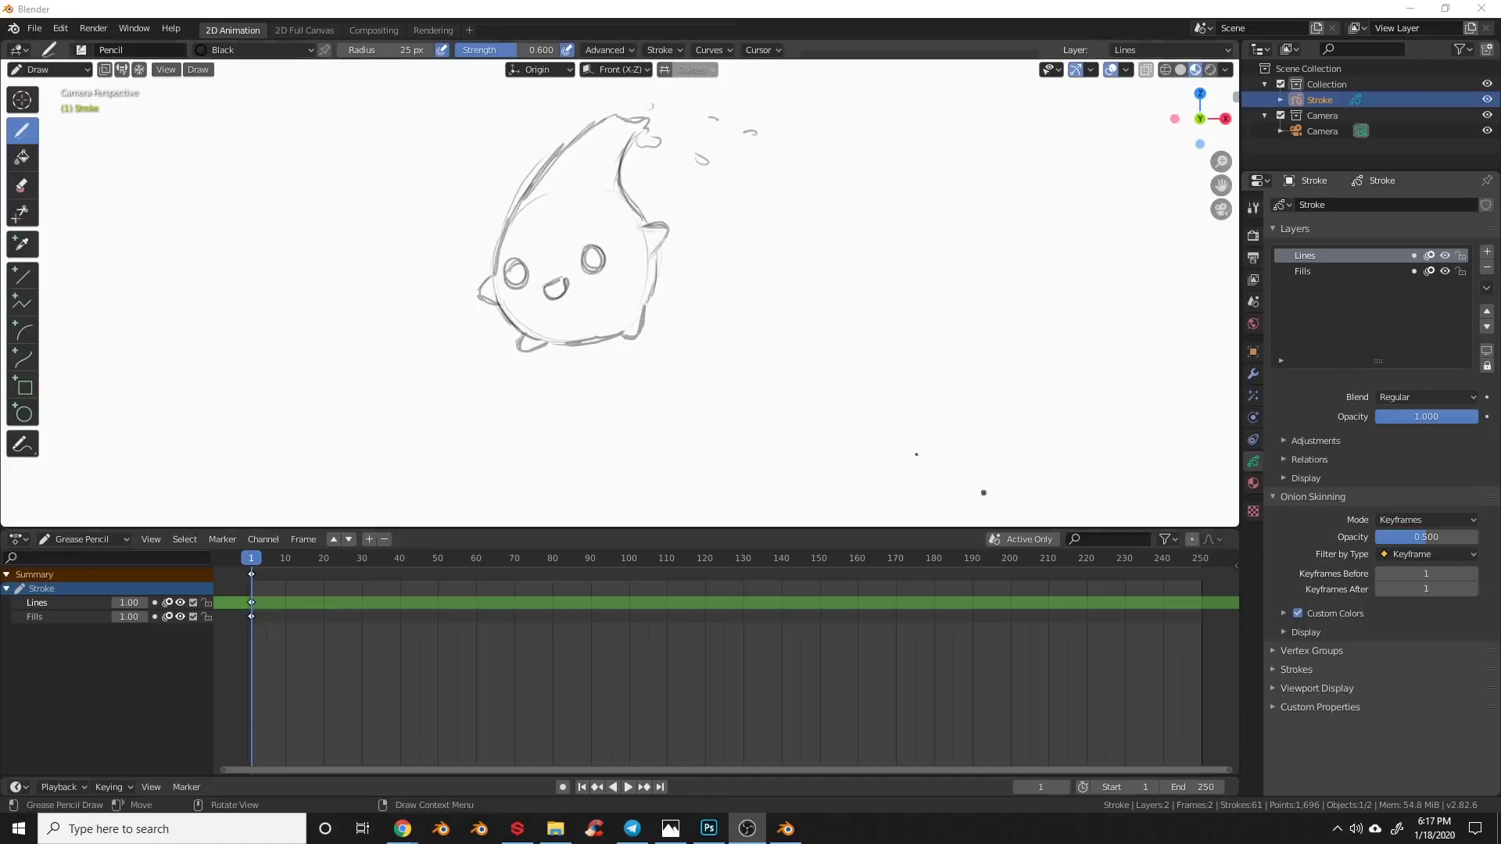
Step: Add a grease pencil layer, reorder it, and show the layer adjustment settings beside the dope sheet
{"action": "left_click", "coordinate": [368, 538]}
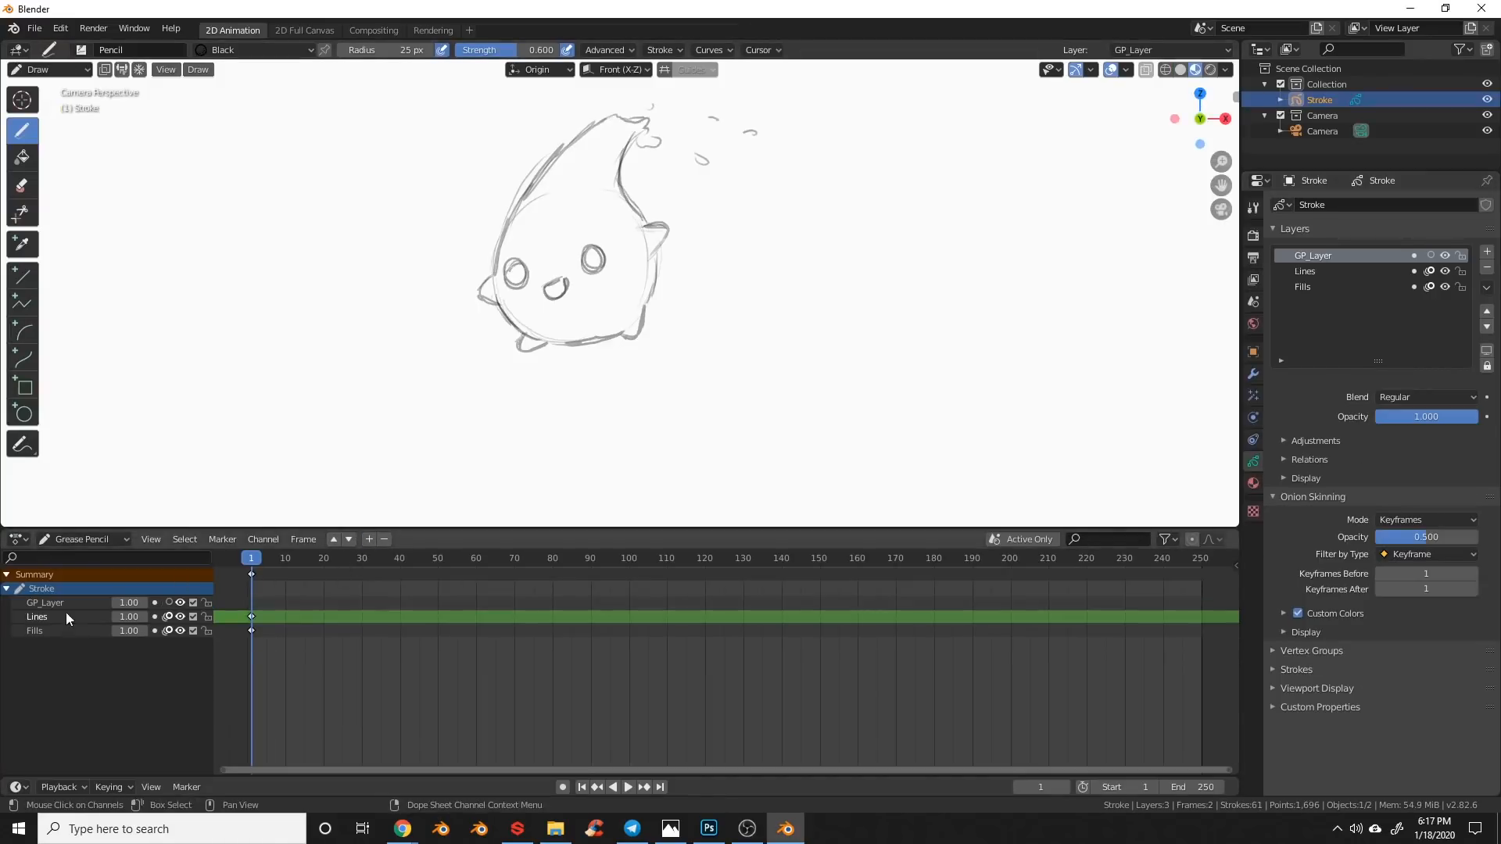
{"action": "left_click", "coordinate": [350, 541]}
{"action": "left_click", "coordinate": [347, 542]}
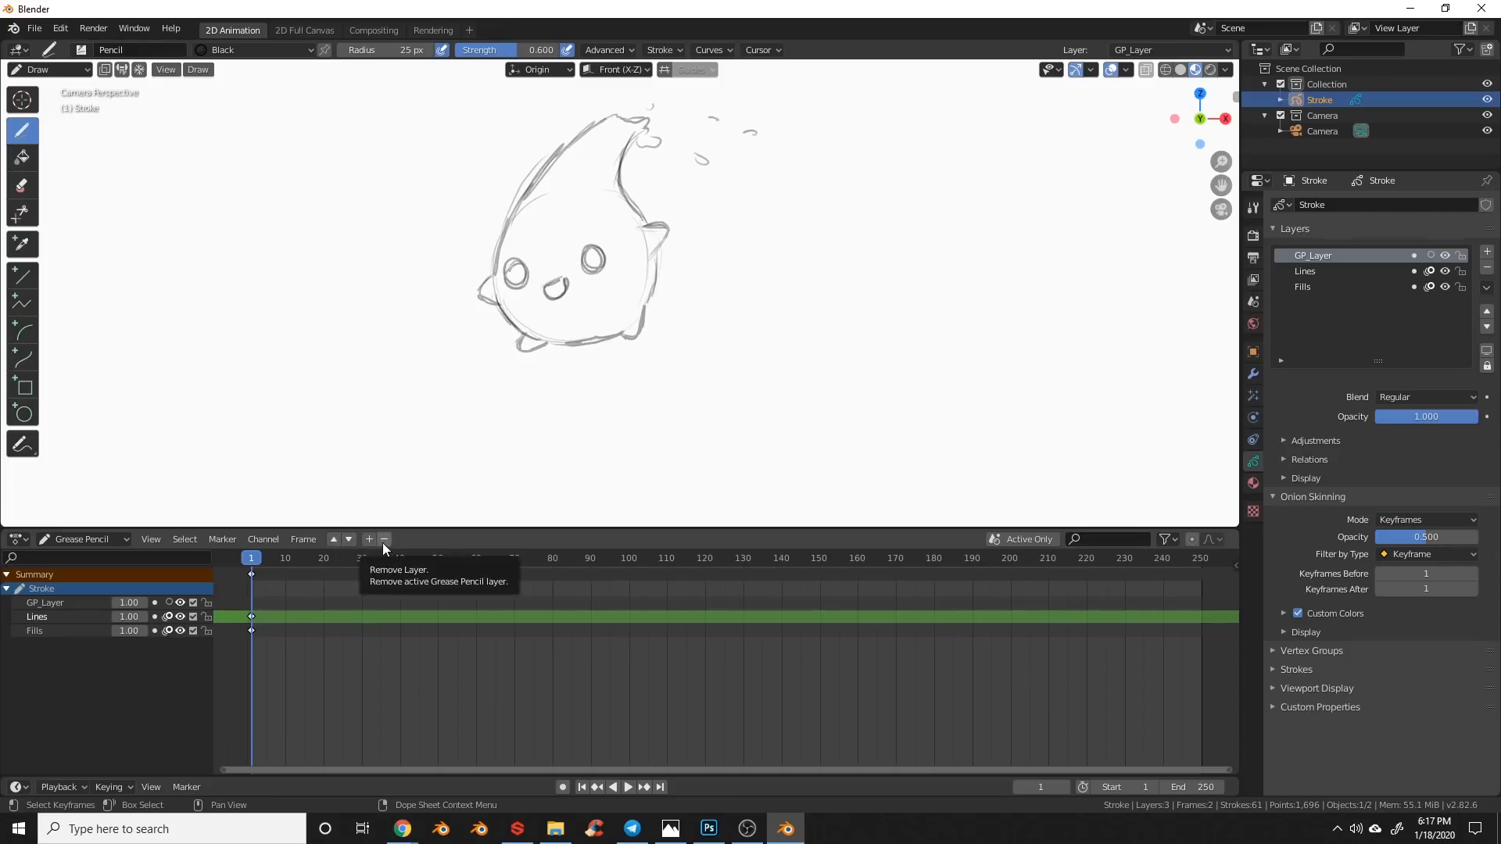
{"action": "mouse_move", "coordinate": [215, 612]}
{"action": "left_mouse_down"}
{"action": "mouse_move", "coordinate": [301, 615]}
{"action": "mouse_move", "coordinate": [235, 602]}
{"action": "left_mouse_up"}
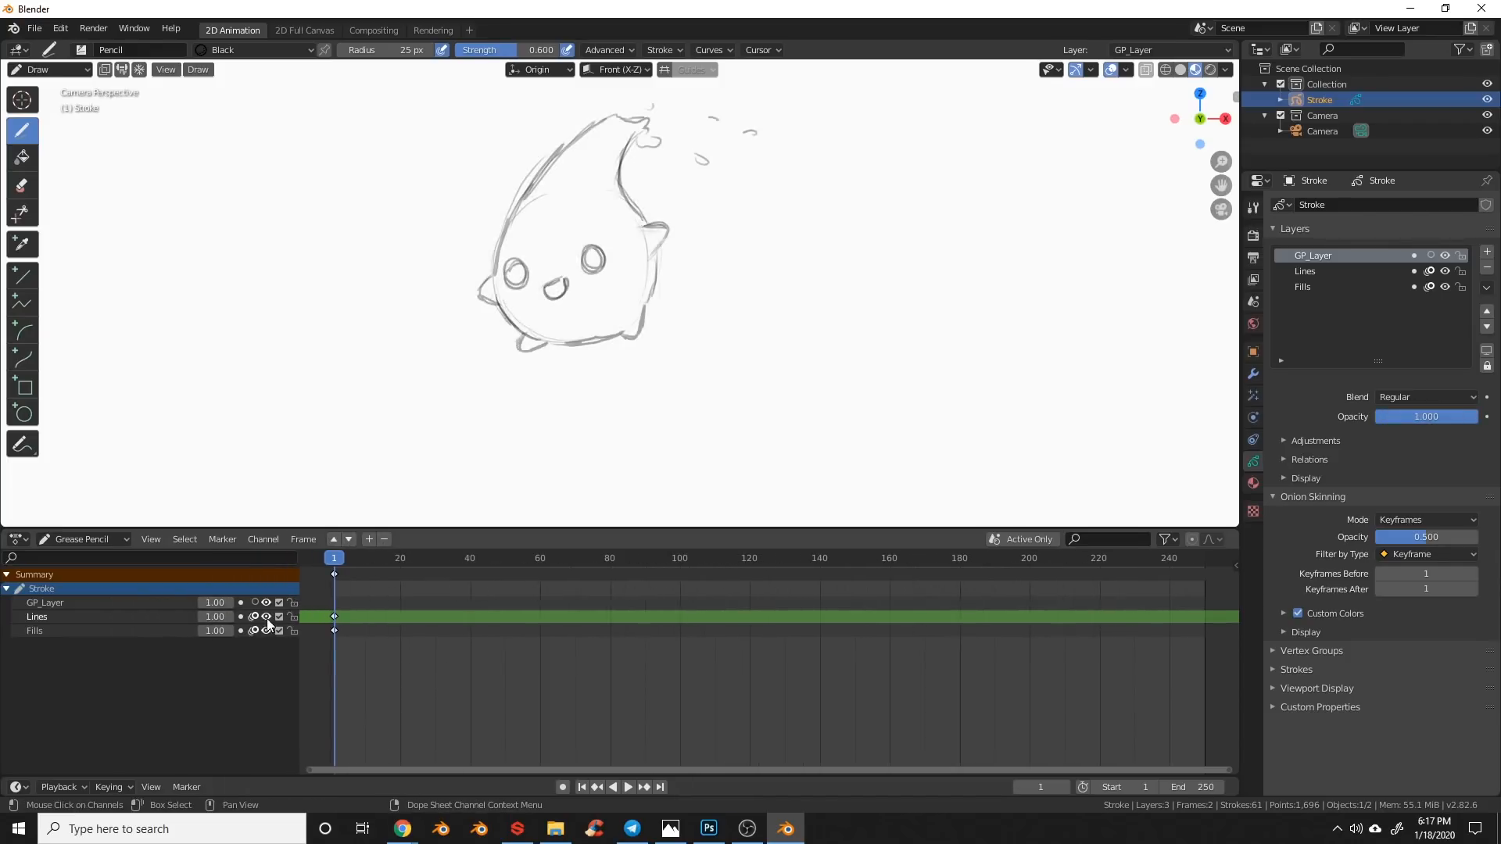
{"action": "left_click_drag", "start_coordinate": [300, 592], "coordinate": [261, 593]}
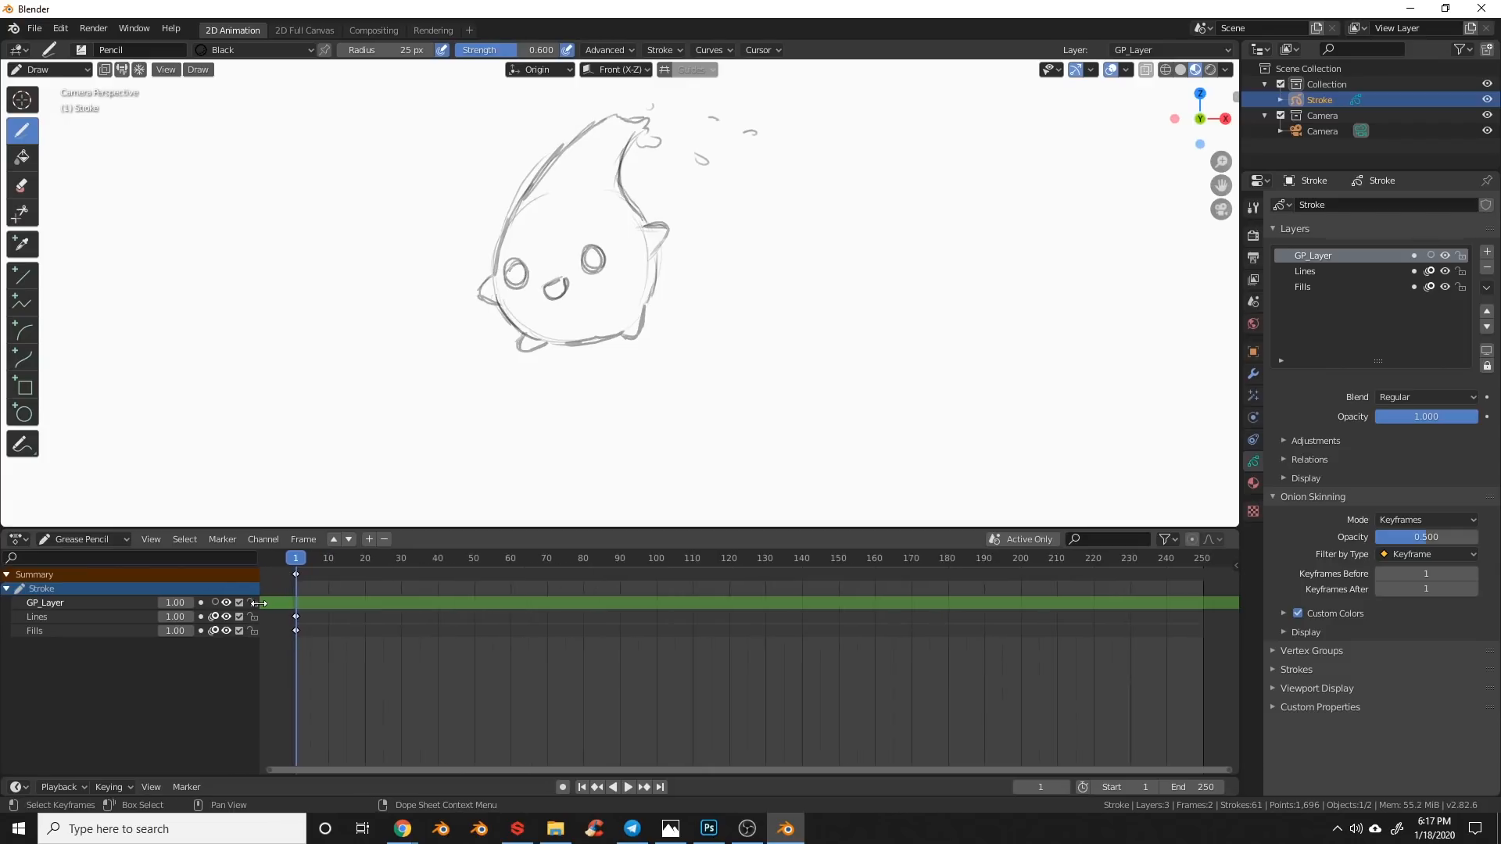
{"action": "key", "text": "n"}
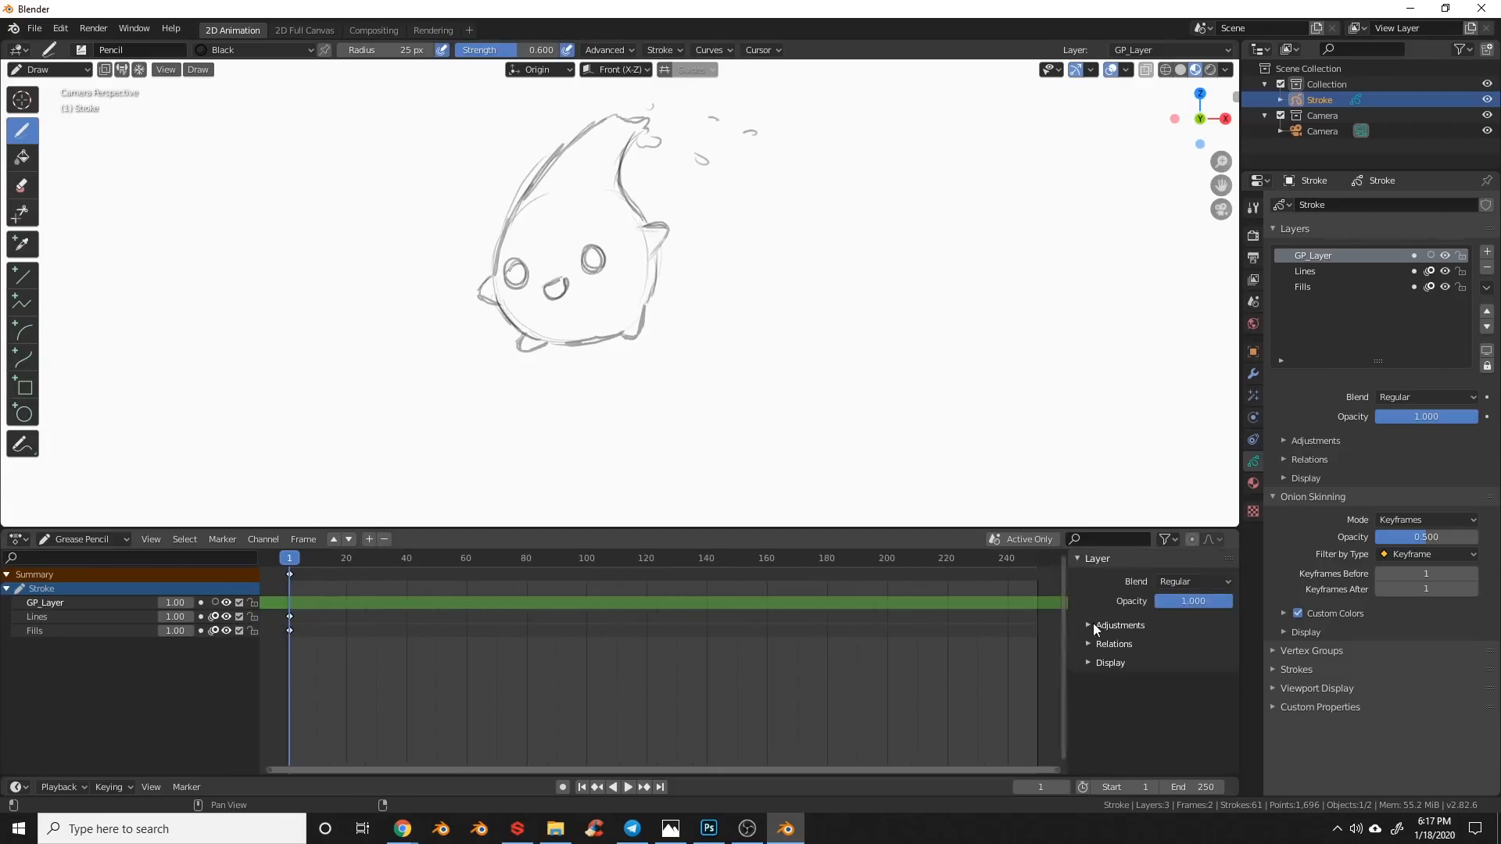
{"action": "left_click", "coordinate": [1094, 630]}
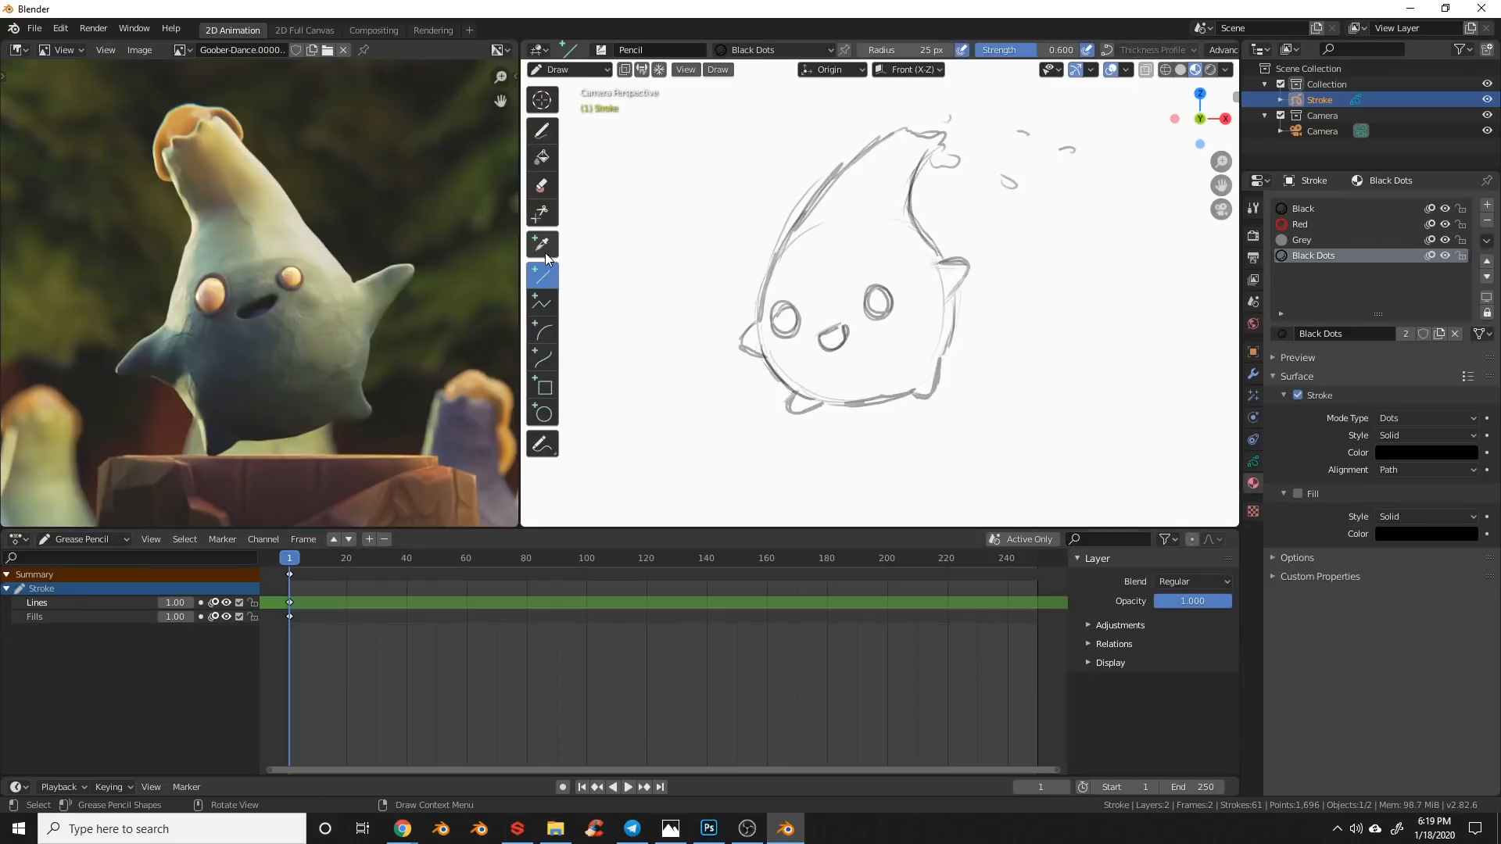
Step: Create stroke, fill, and stroke-plus-fill materials from canvas-sampled colours, then start a polyline stroke
{"action": "left_click", "coordinate": [543, 244]}
{"action": "left_click", "coordinate": [848, 331]}
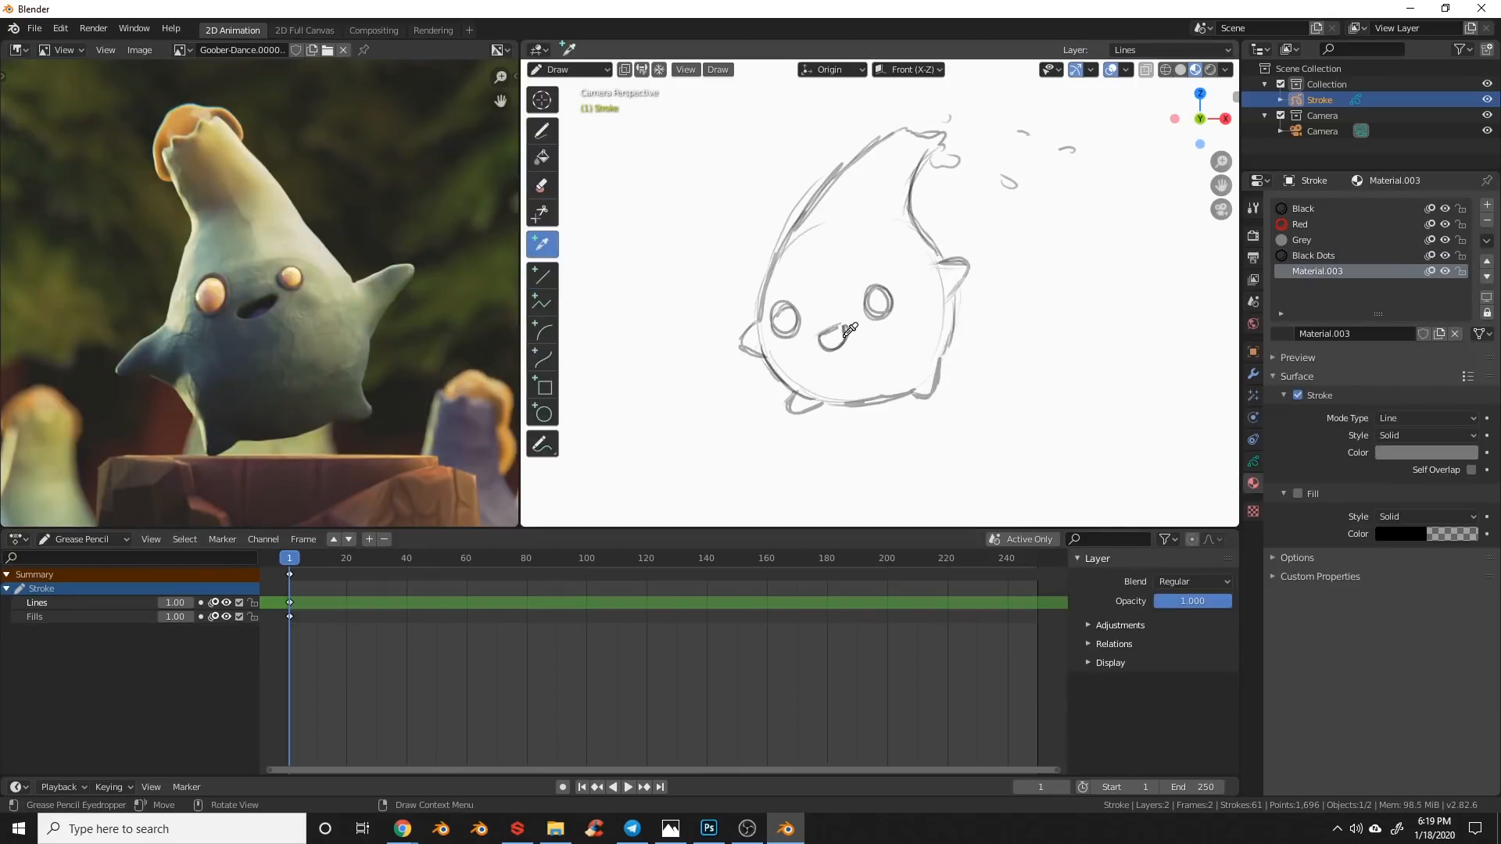
{"action": "left_click", "coordinate": [848, 331], "text": "shift"}
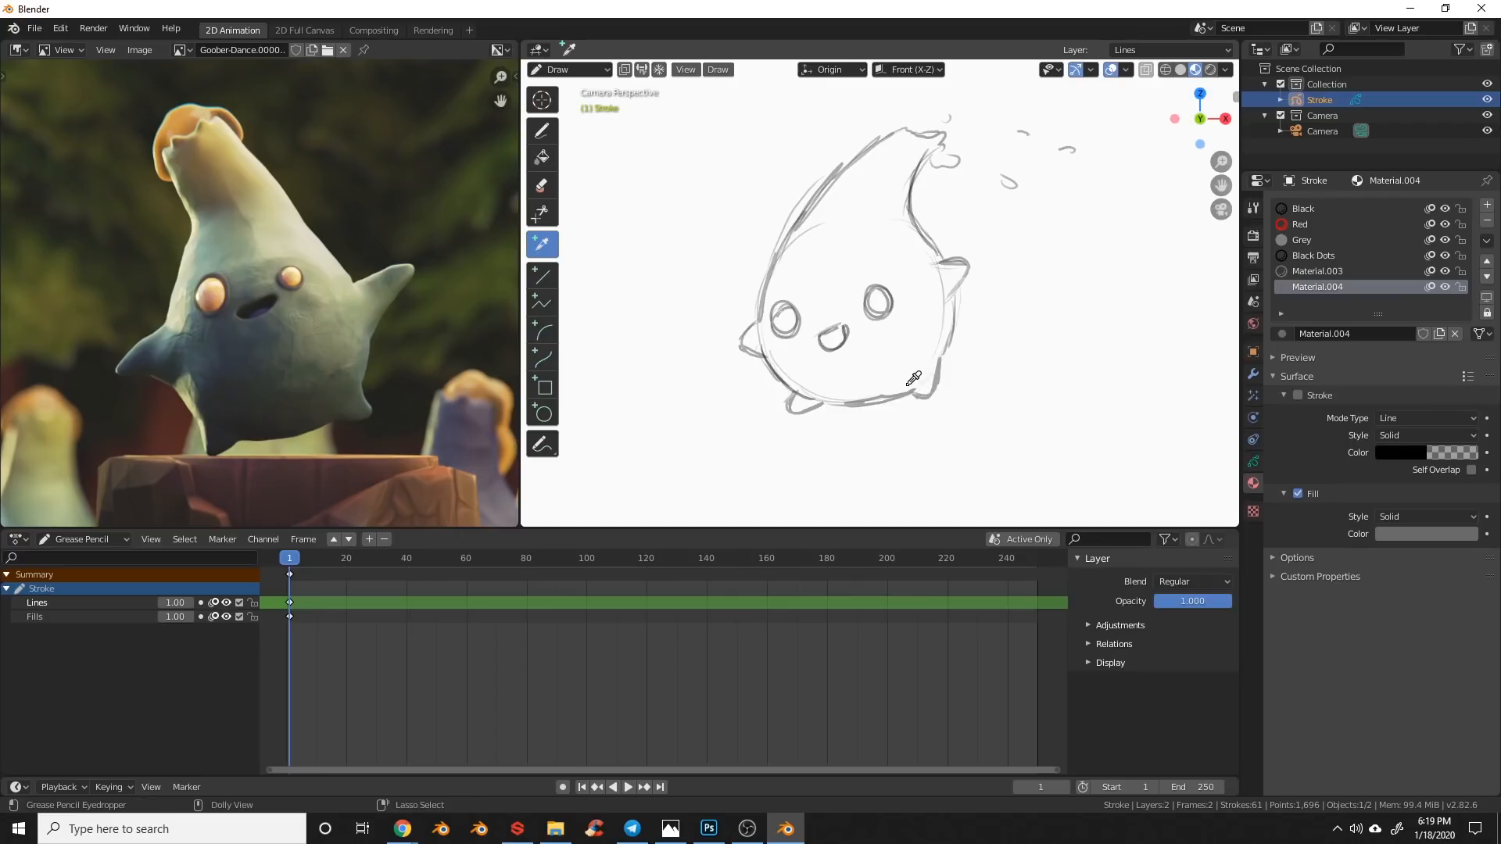
{"action": "left_click", "coordinate": [770, 352], "text": "ctrl+shift"}
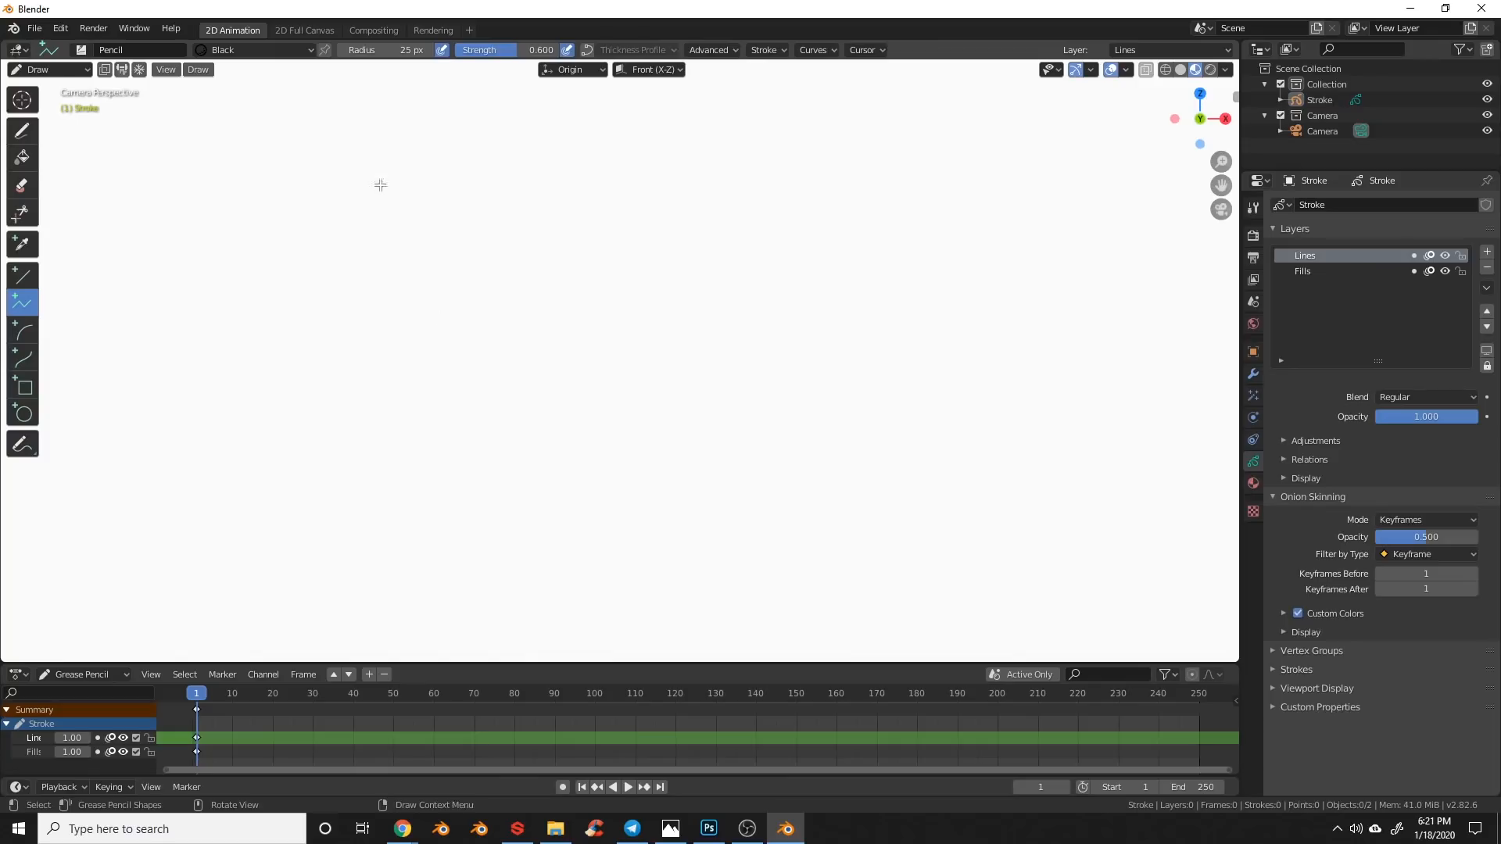
{"action": "left_click", "coordinate": [379, 185]}
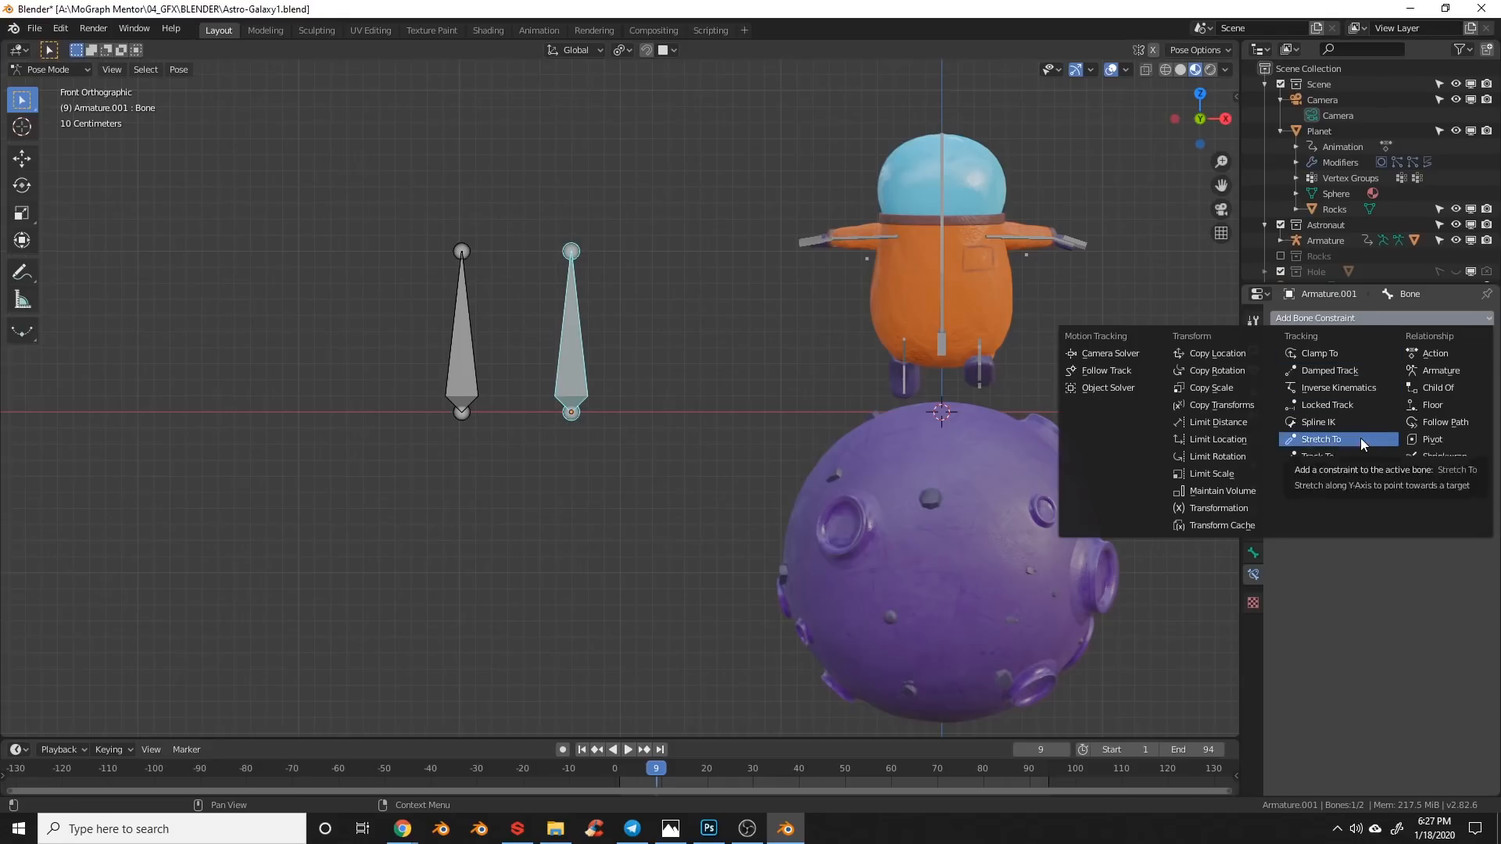
Step: Give the bone a Stretch To constraint targeting Armature.001 / Bone.001 and move the target to test it
{"action": "left_click", "coordinate": [1360, 437]}
{"action": "left_click", "coordinate": [1482, 371]}
{"action": "left_click", "coordinate": [469, 340]}
{"action": "left_click", "coordinate": [1396, 393]}
{"action": "left_click", "coordinate": [1338, 419]}
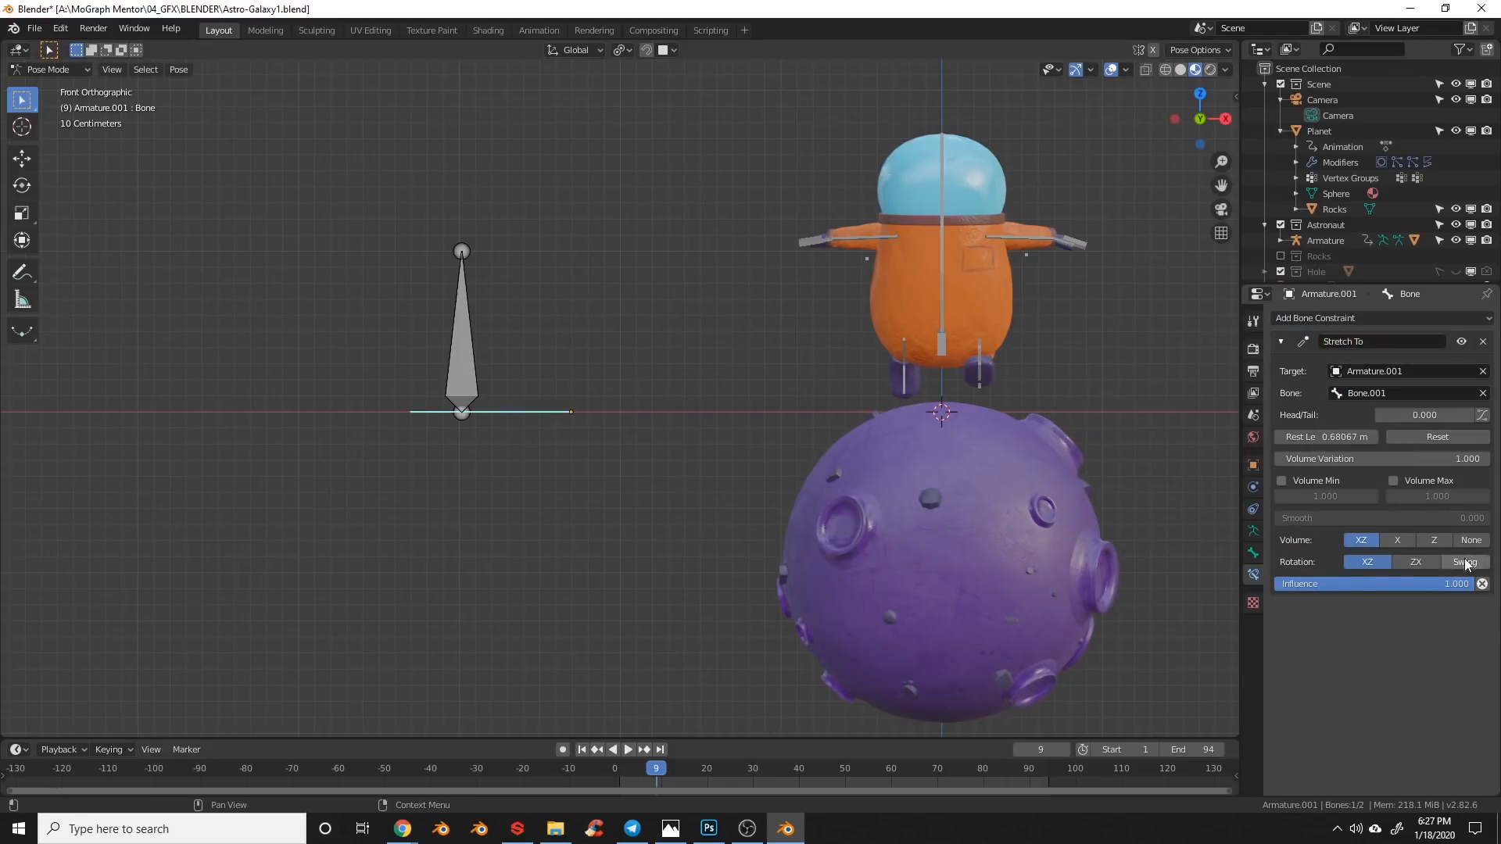
{"action": "left_click", "coordinate": [455, 377]}
{"action": "key", "text": "g"}
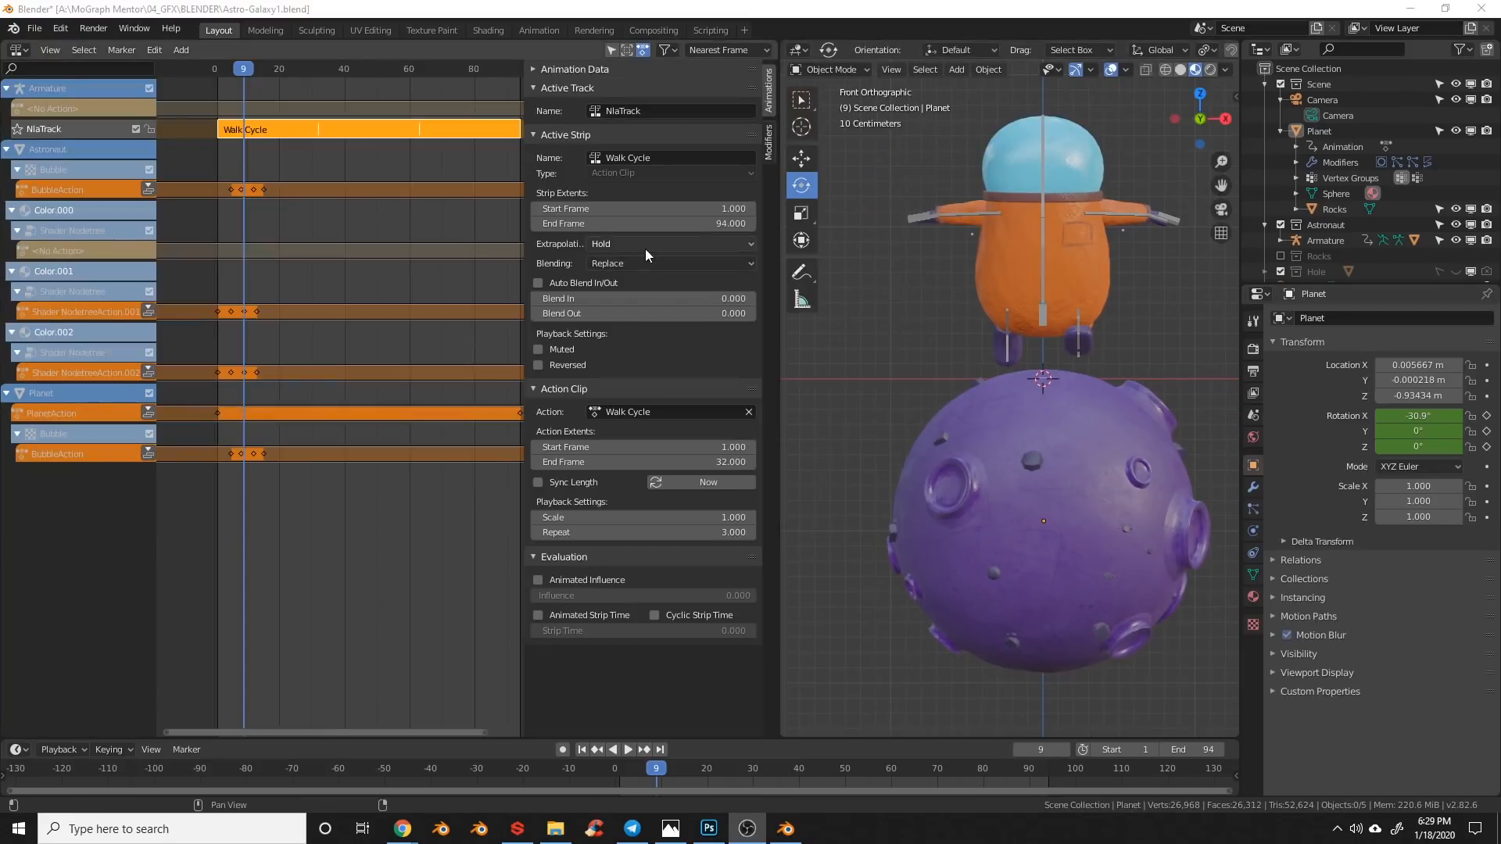
Step: Review the Walk Cycle NLA strip's extrapolation options
{"action": "left_click", "coordinate": [665, 240]}
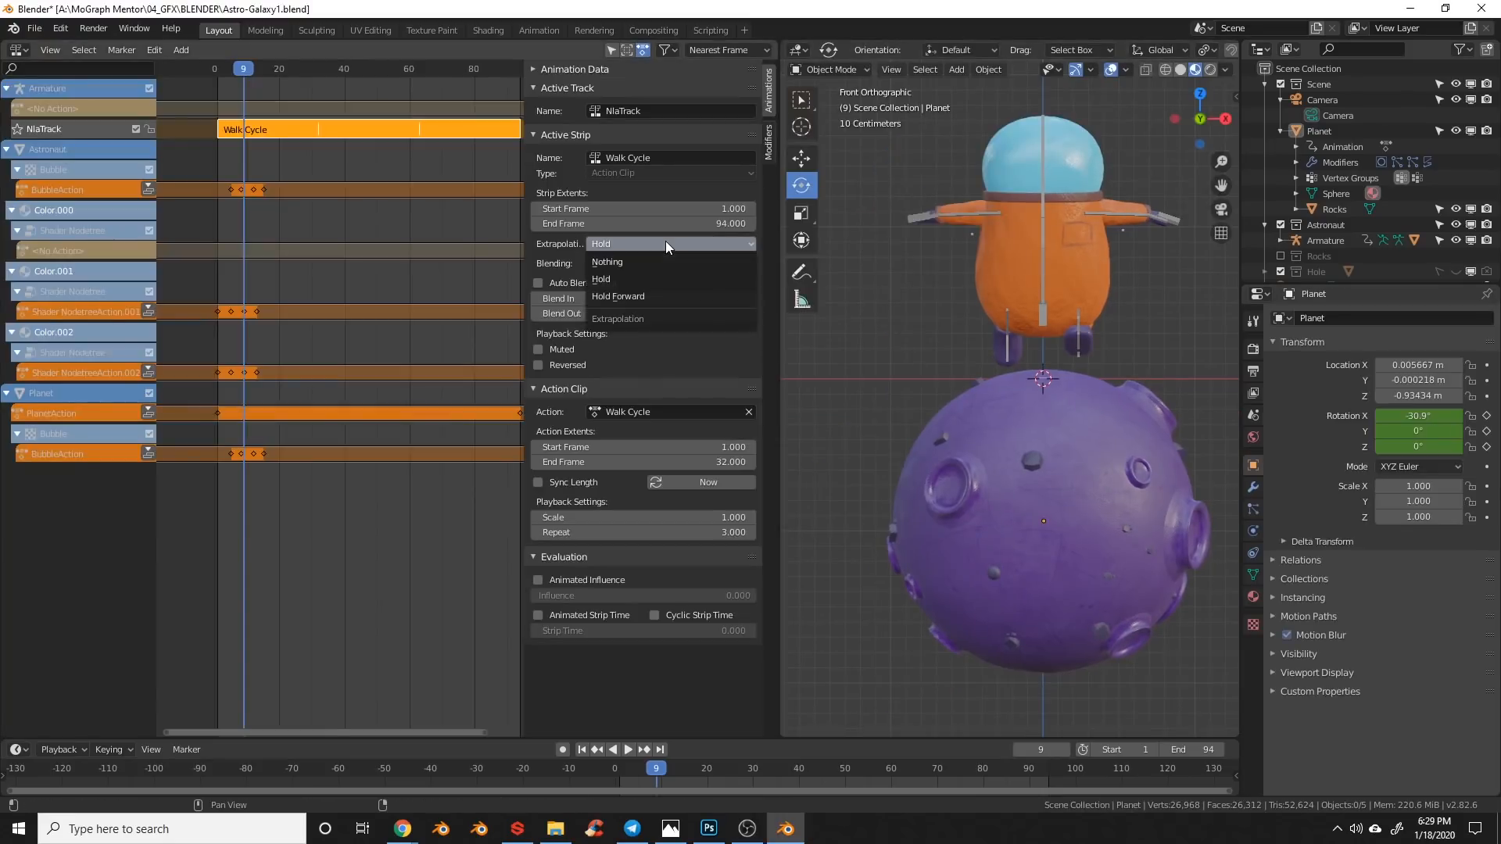
{"action": "left_click", "coordinate": [604, 244]}
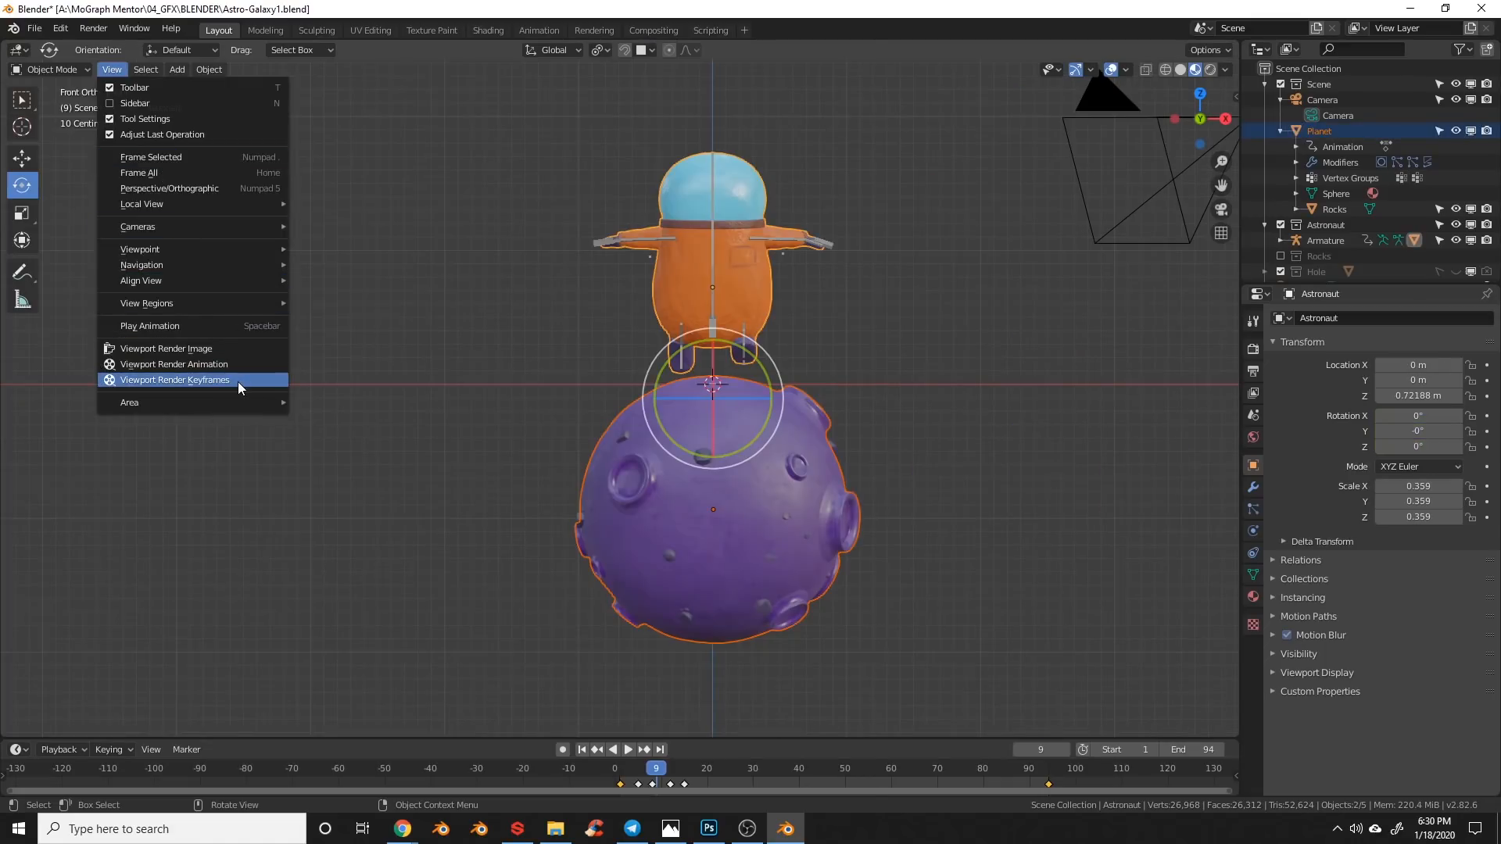
Step: Render only the keyframed frames from the viewport via Viewport Render Keyframes
{"action": "left_click", "coordinate": [238, 381]}
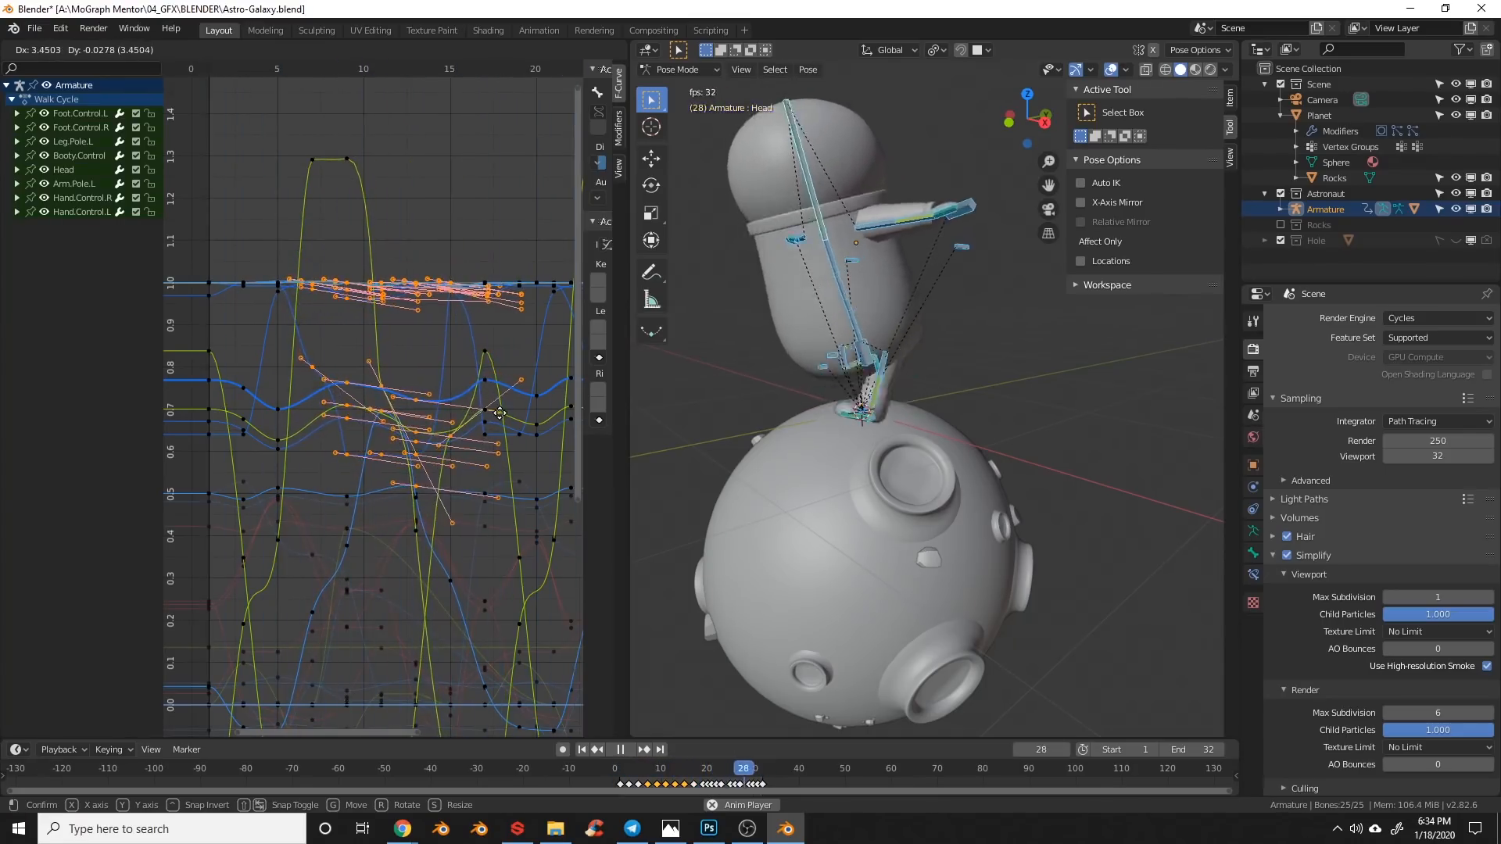
Step: Bring up Decimate (Ratio) to thin the dense motion-capture keyframes in the Graph Editor
{"action": "key", "text": "Escape"}
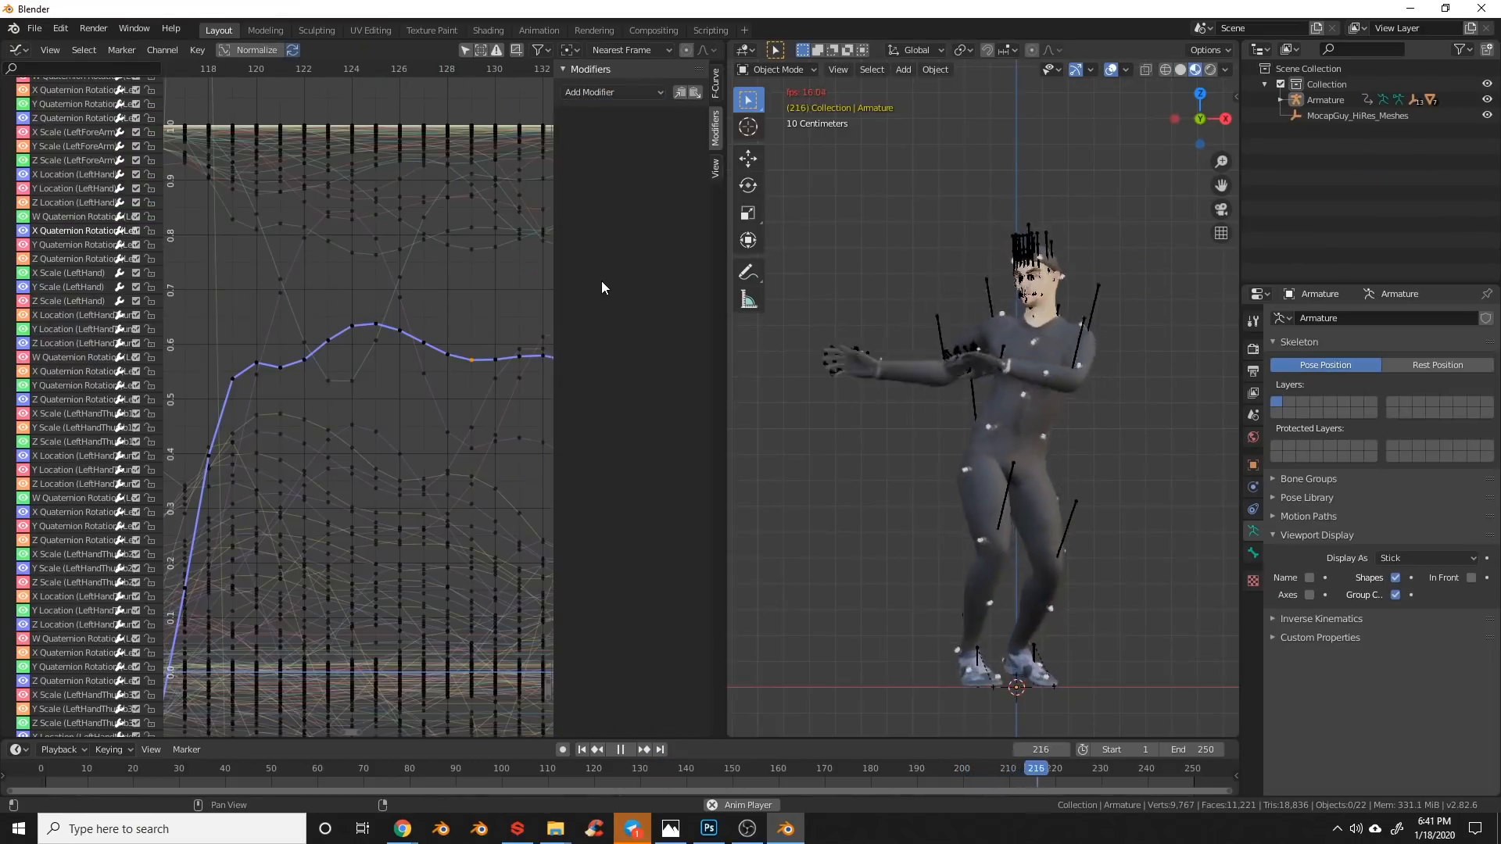
{"action": "left_click", "coordinate": [165, 49]}
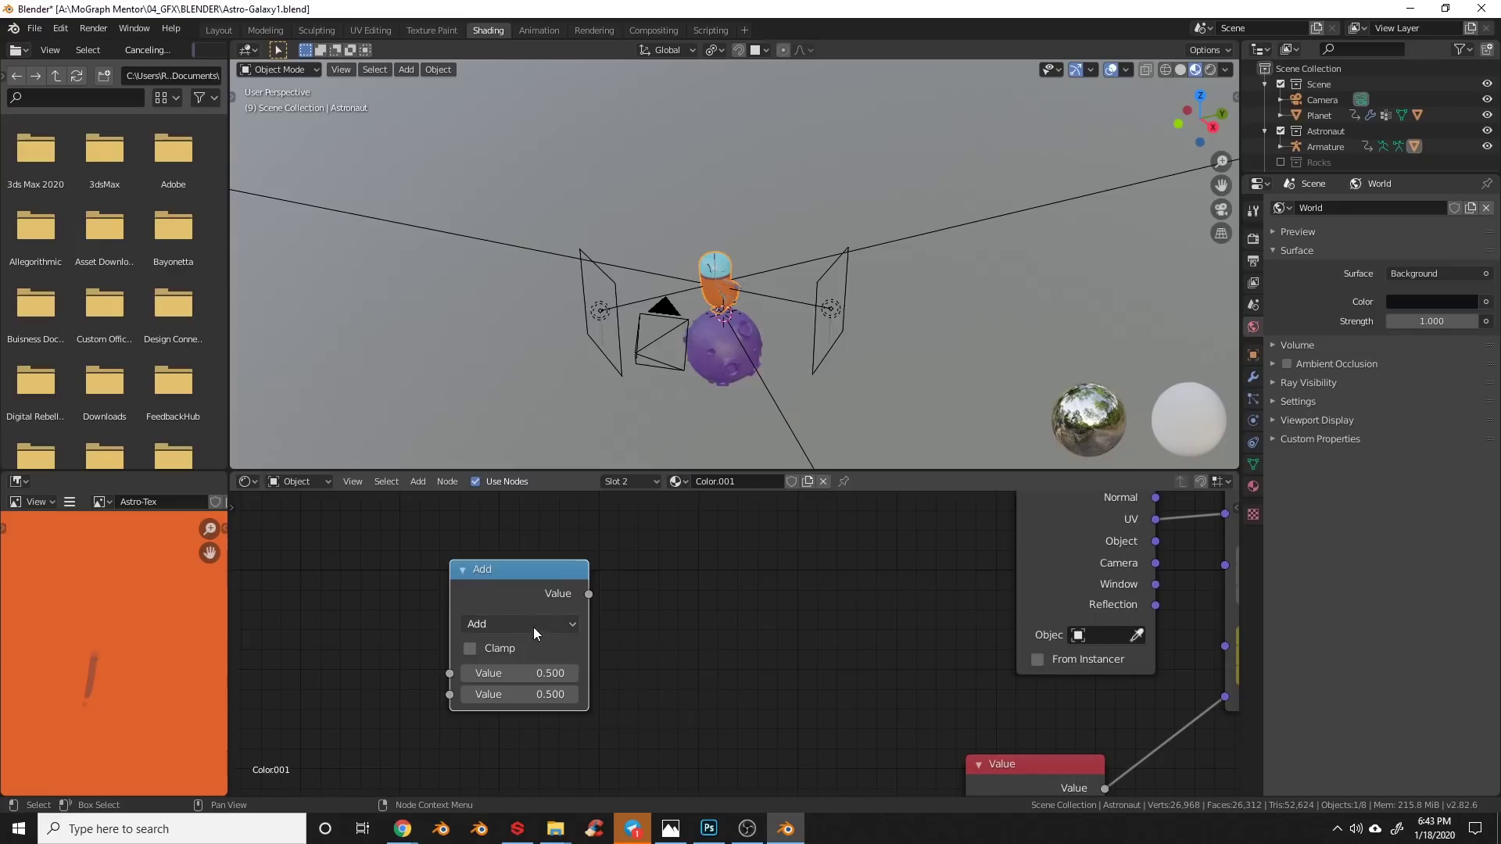
{"action": "left_click", "coordinate": [534, 628]}
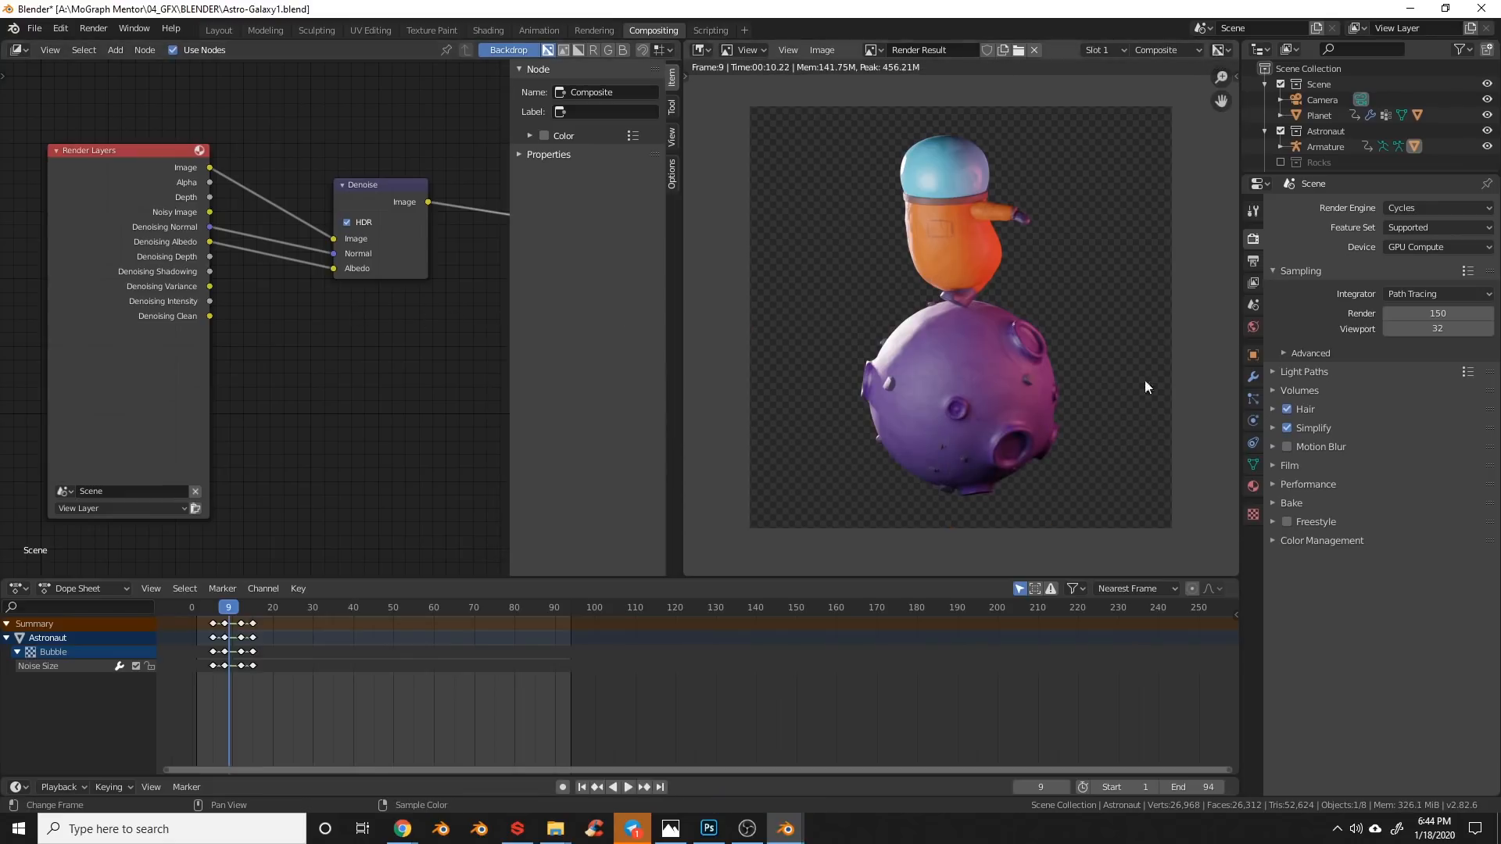
{"action": "scroll", "coordinate": [986, 274], "scroll_direction": "up", "scroll_amount": 4}
{"action": "scroll", "coordinate": [985, 273], "scroll_direction": "up", "scroll_amount": 2}
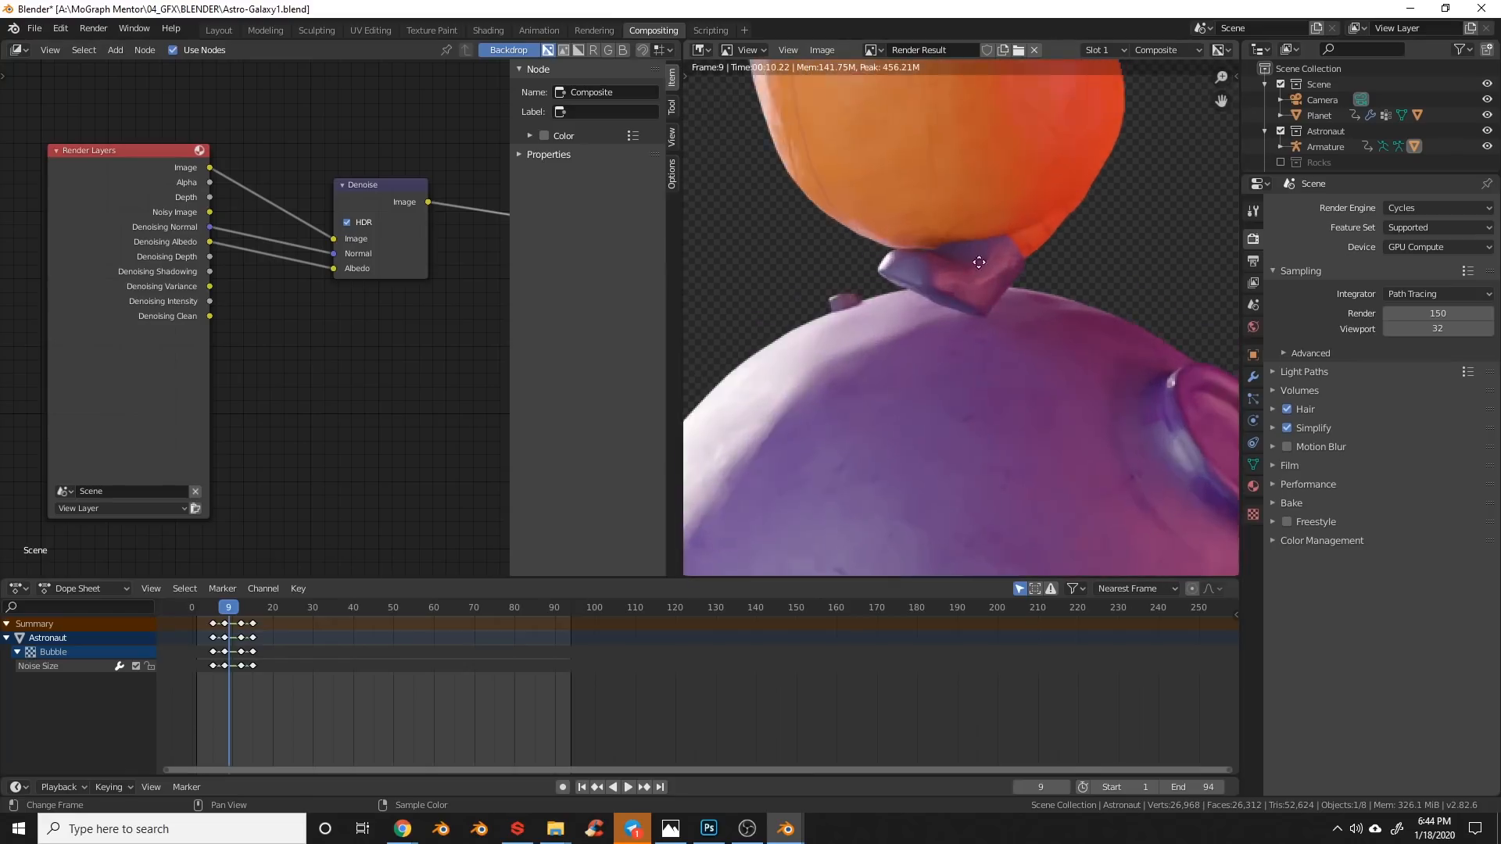
Step: Pan the Render Result onto the astronaut's orange body for a close look
{"action": "middle_click_drag", "start_coordinate": [986, 273], "coordinate": [1038, 501]}
{"action": "scroll", "coordinate": [1037, 501], "scroll_direction": "up", "scroll_amount": 2}
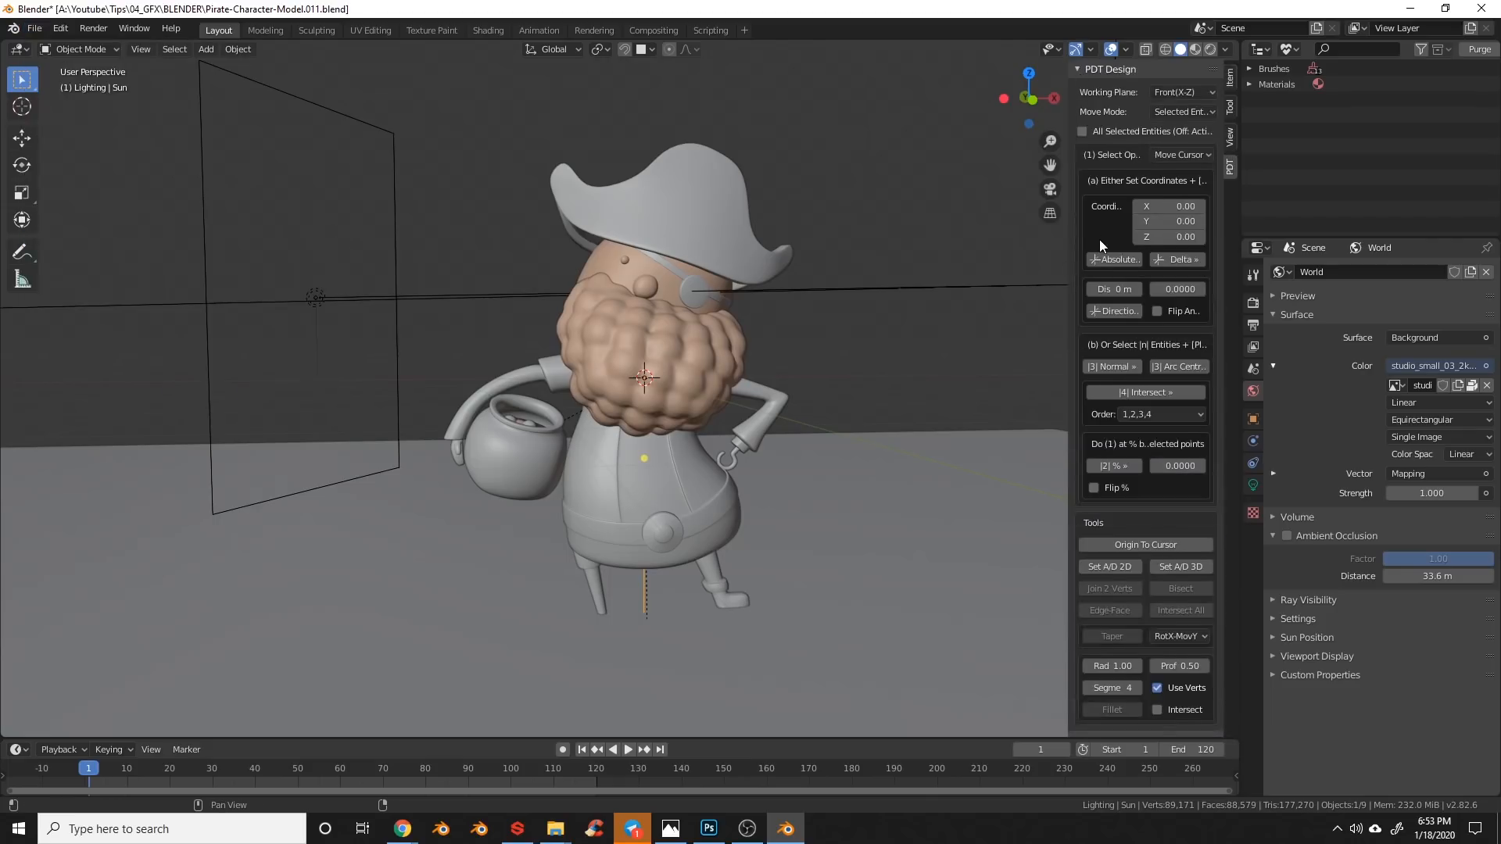
{"action": "scroll", "coordinate": [1098, 240], "scroll_direction": "down", "scroll_amount": 2}
{"action": "scroll", "coordinate": [1098, 245], "scroll_direction": "up", "scroll_amount": 1}
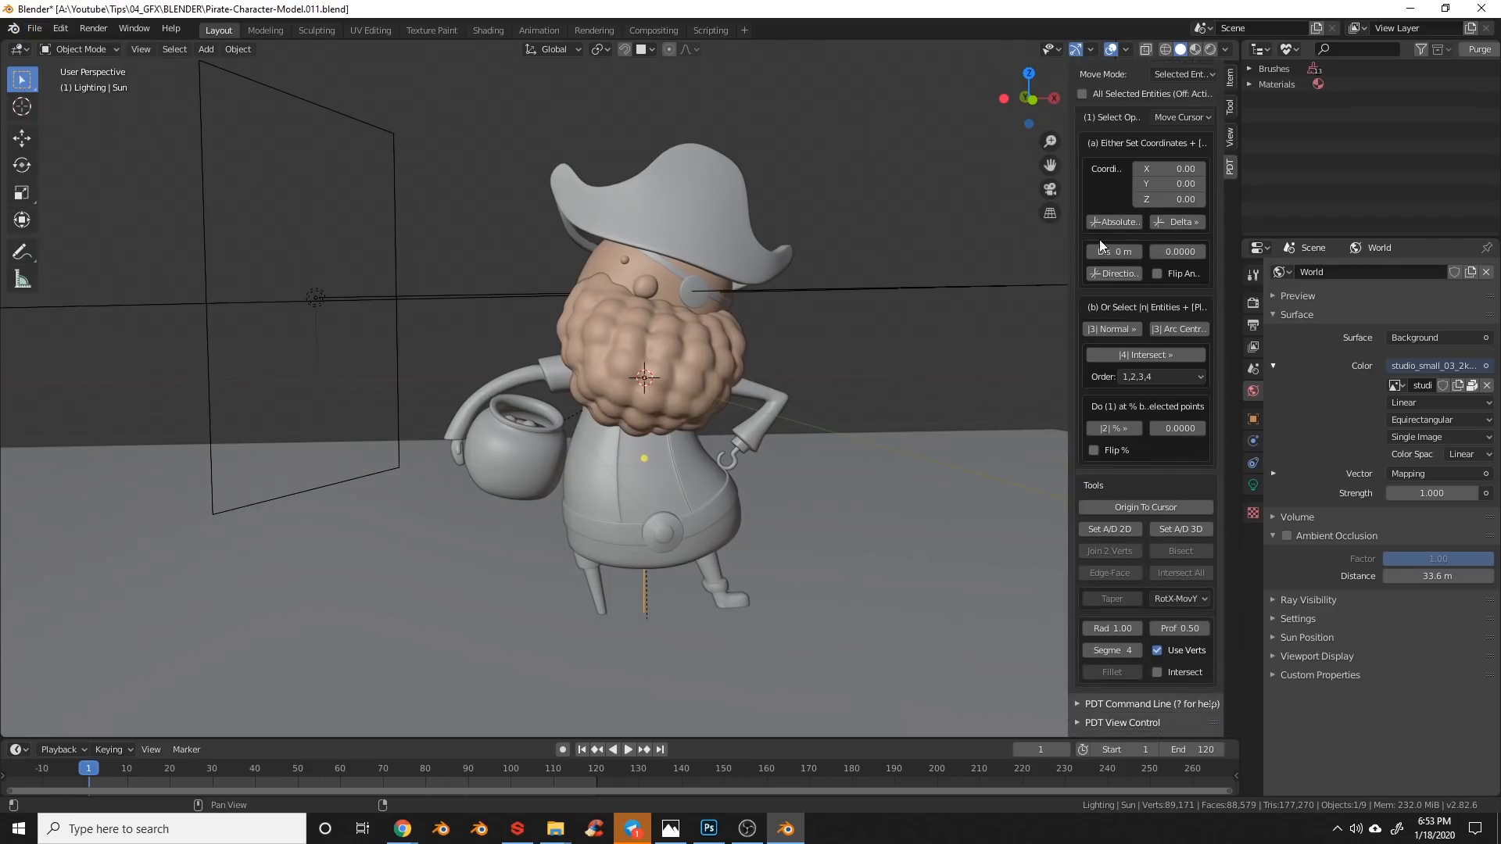
{"action": "scroll", "coordinate": [1093, 200], "scroll_direction": "up", "scroll_amount": 1}
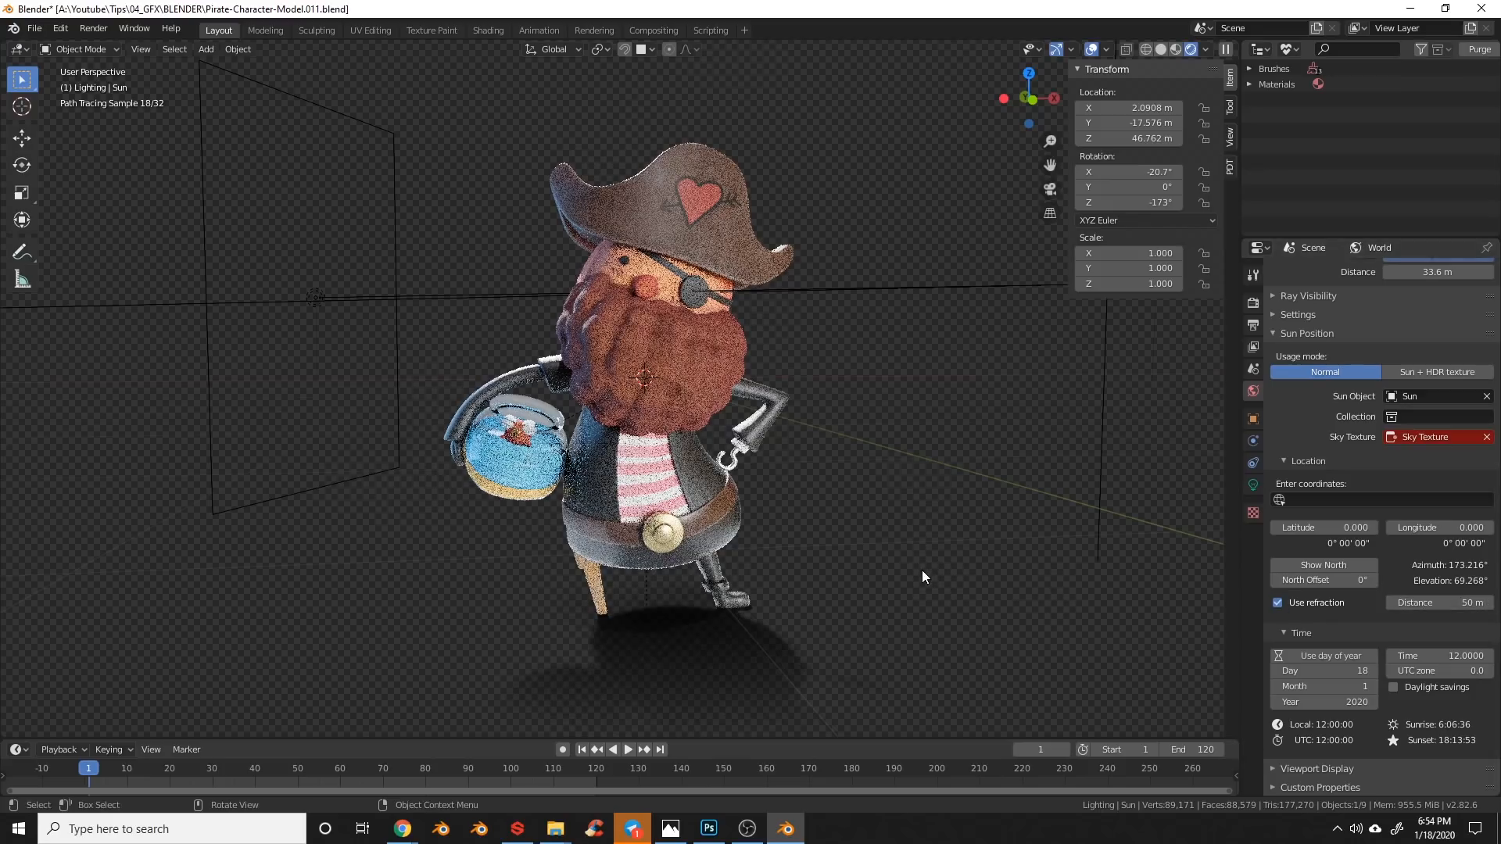
Step: Return to solid shading, select the pirate and bring up the Move to Collection choices
{"action": "left_click", "coordinate": [733, 253]}
{"action": "right_click", "coordinate": [732, 253]}
{"action": "left_click", "coordinate": [696, 271]}
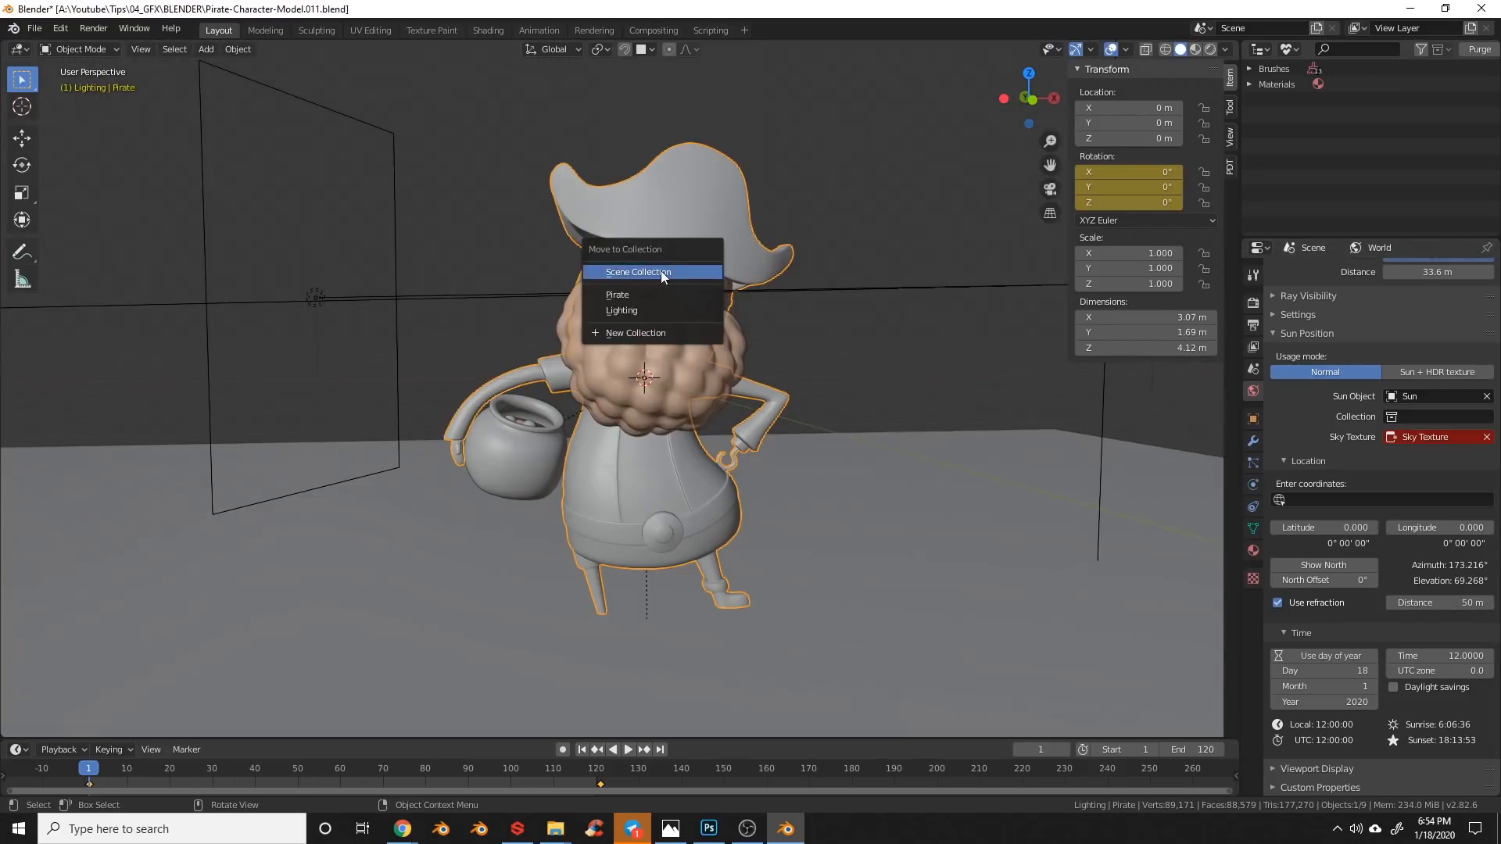